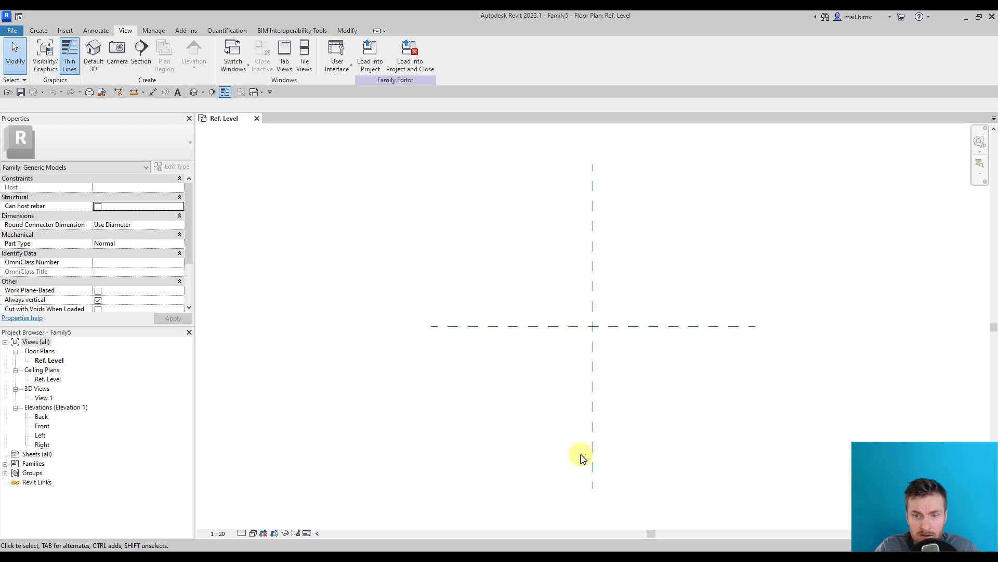
- Select both centre reference planes, move them together, and recentre the plan view
click(564, 327)
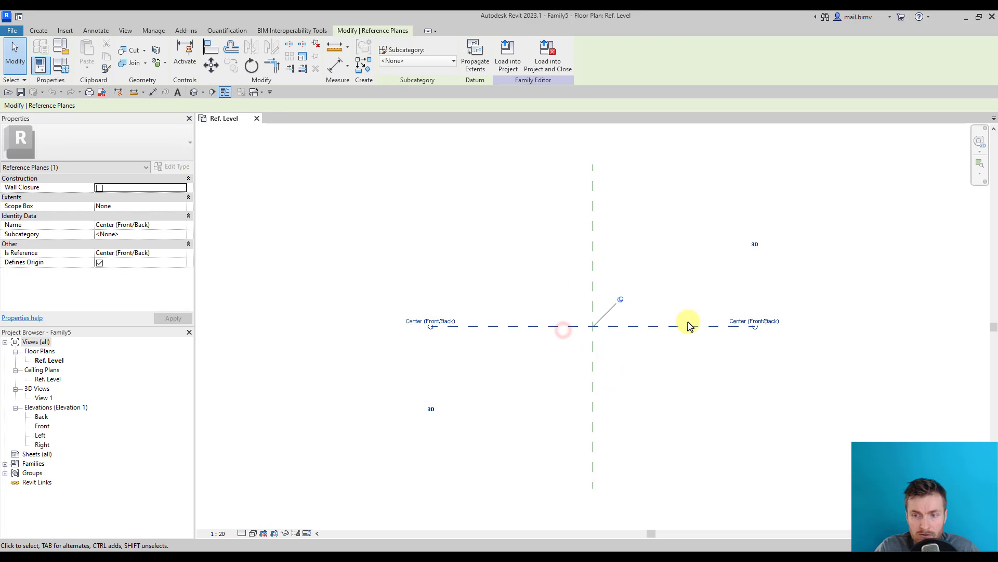
click(593, 257)
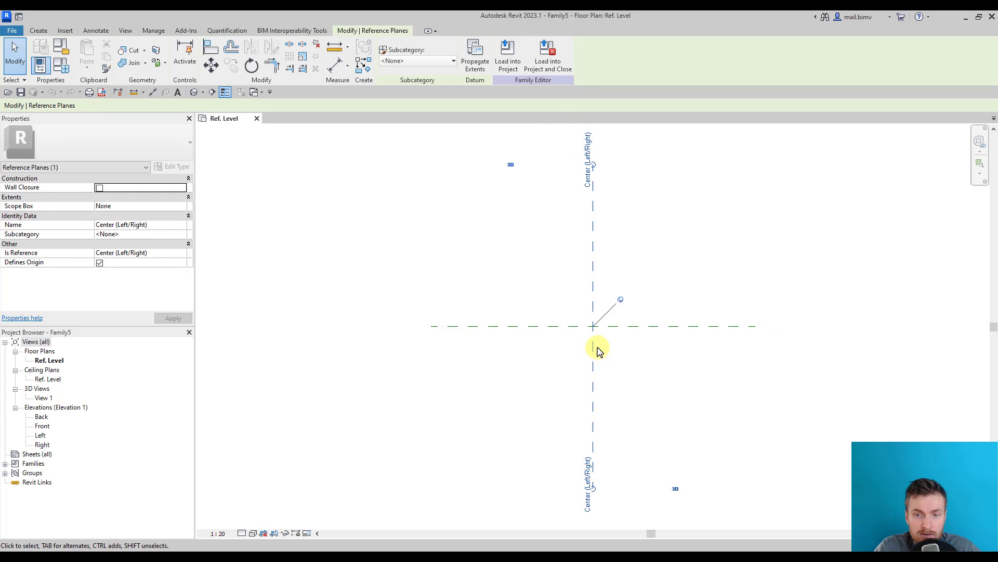
scroll(566, 356, up, 3)
middle_drag(561, 356, 548, 410)
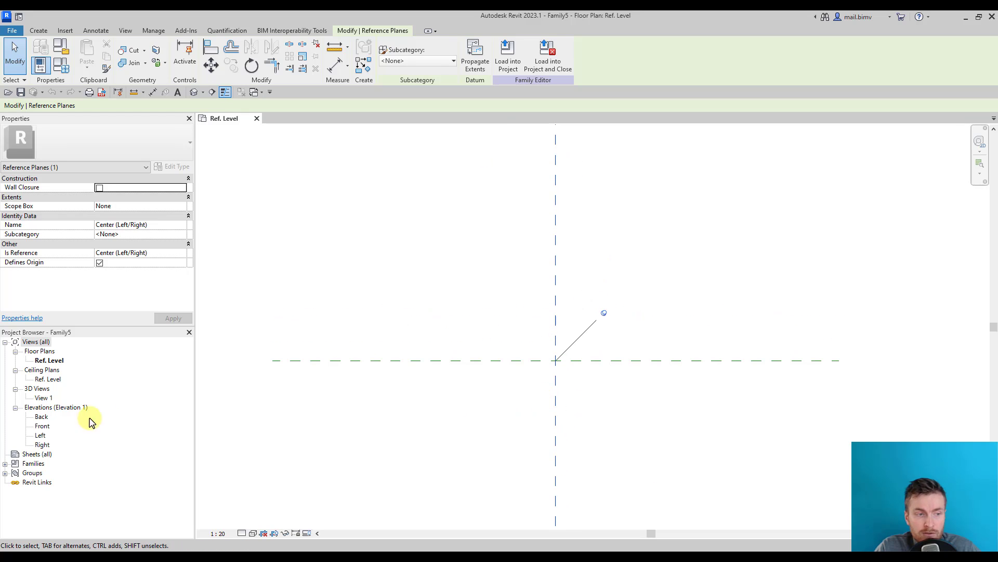
click(41, 445)
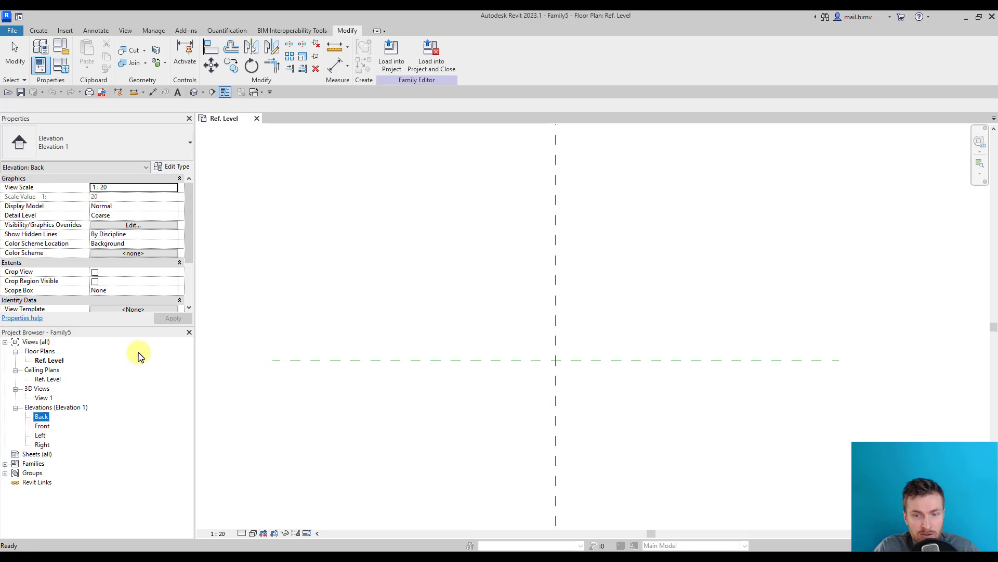
click(579, 399)
drag(602, 394, 518, 340)
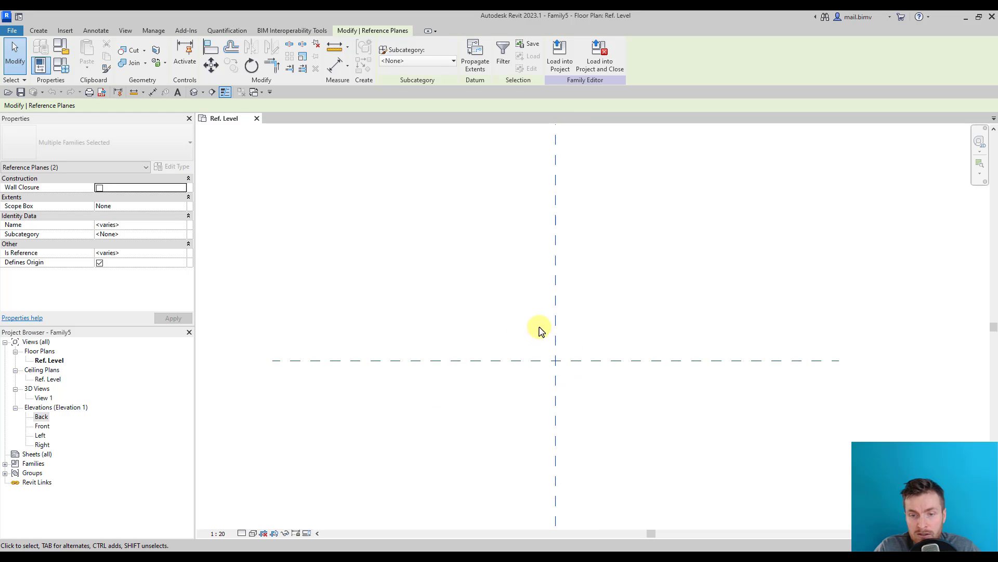
drag(503, 360, 479, 331)
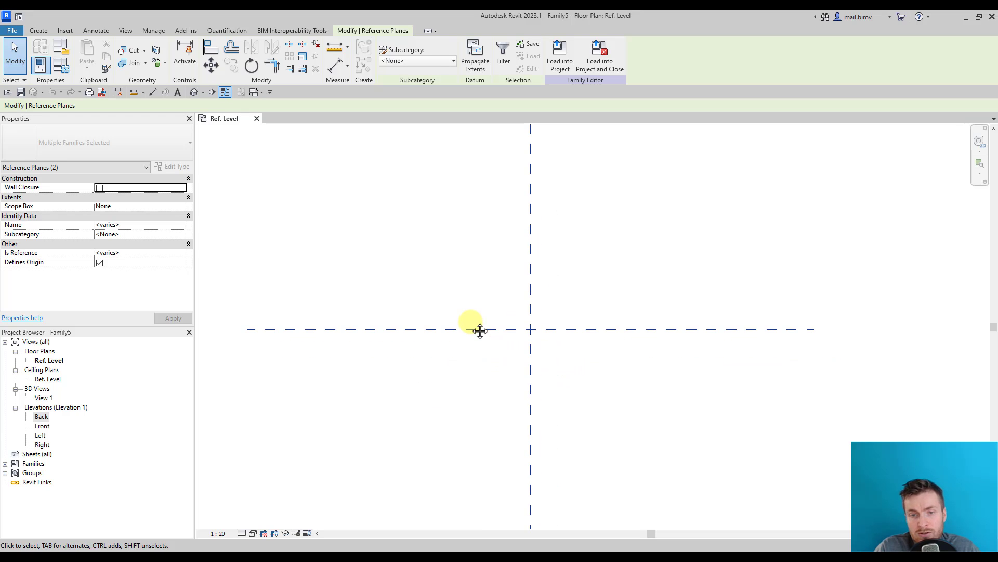
click(424, 393)
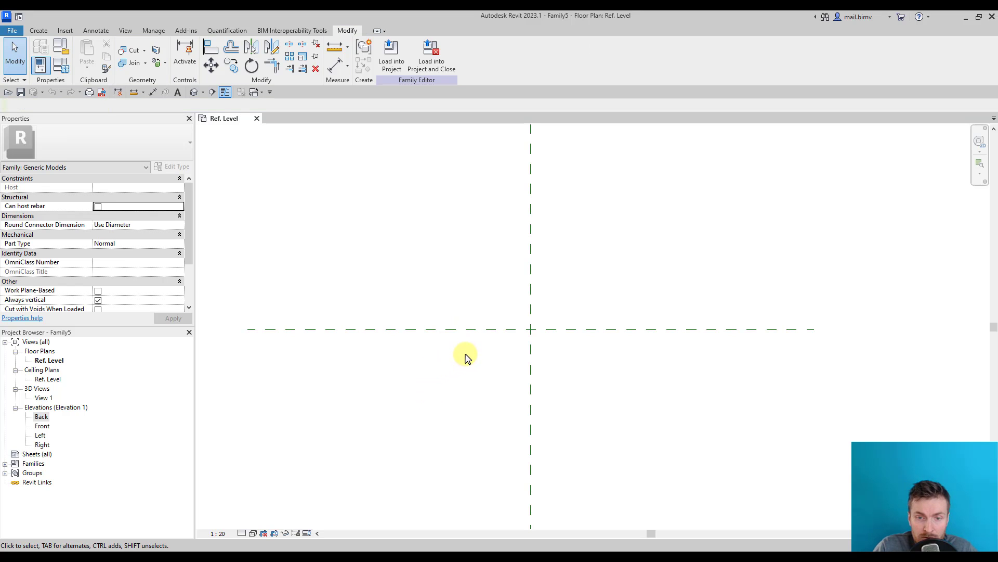
middle_drag(464, 354, 459, 380)
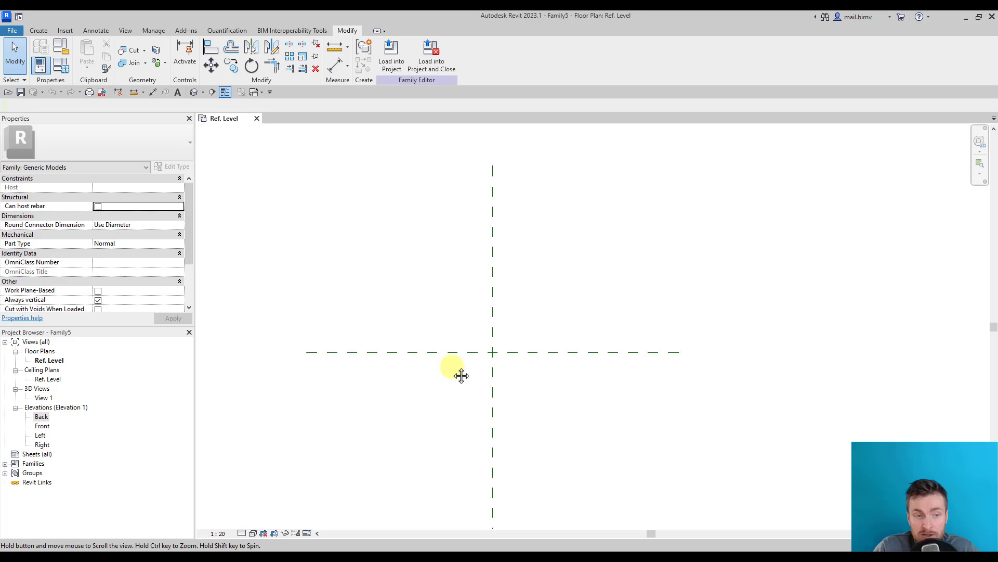
scroll(462, 373, down, 1)
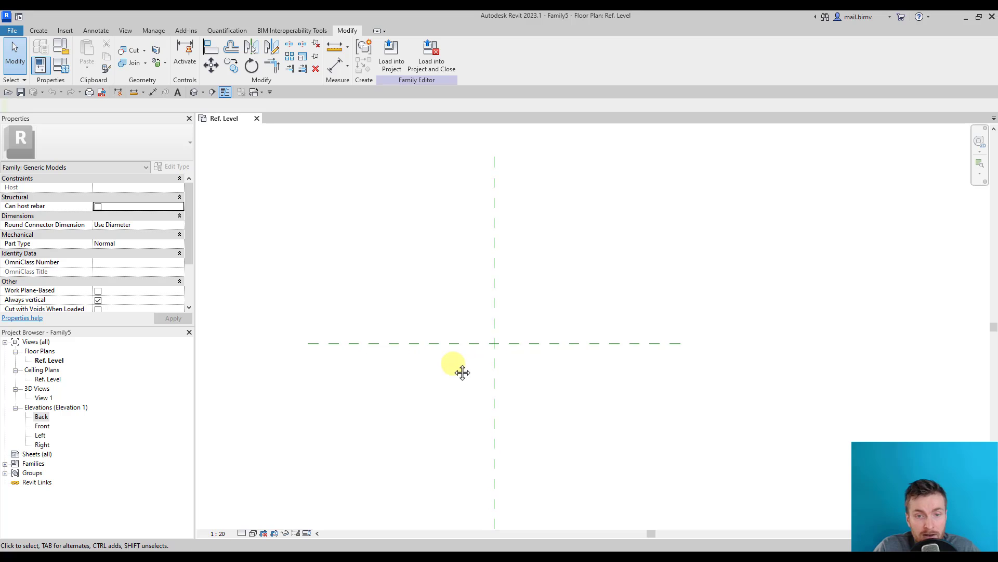
- Sketch a 1280 × 1280 rectangle around the reference-plane intersection and finish the extrusion
click(42, 32)
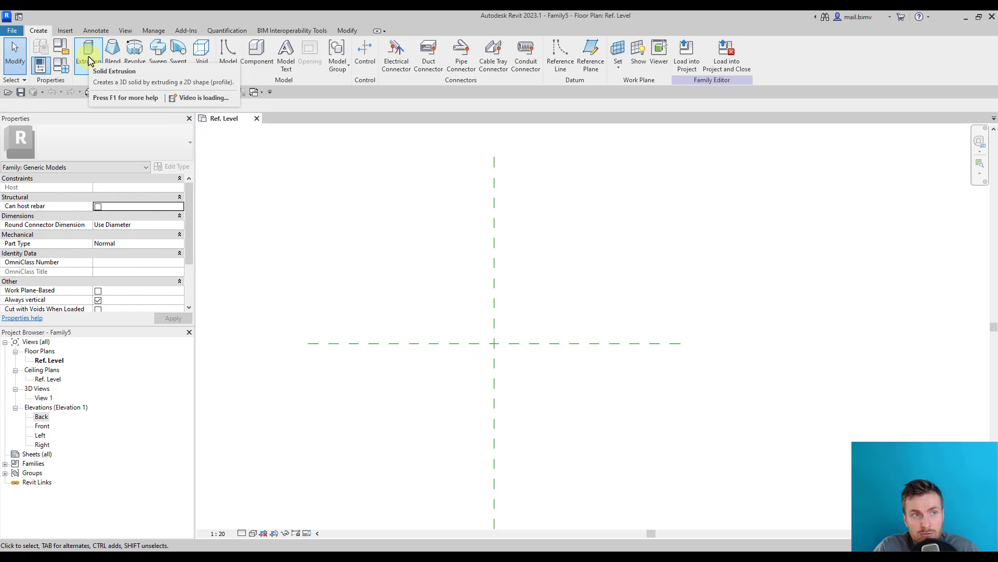
click(88, 56)
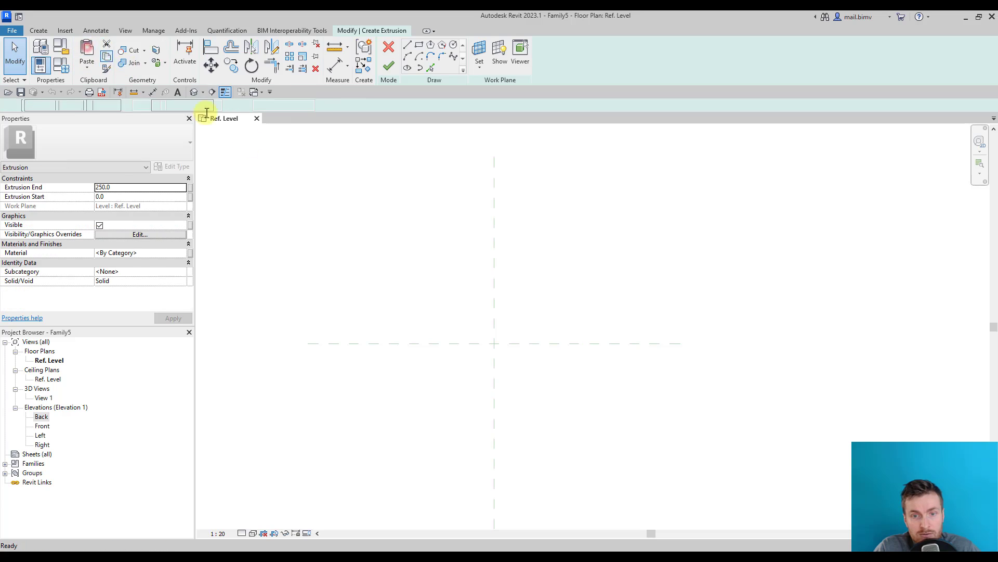
click(419, 45)
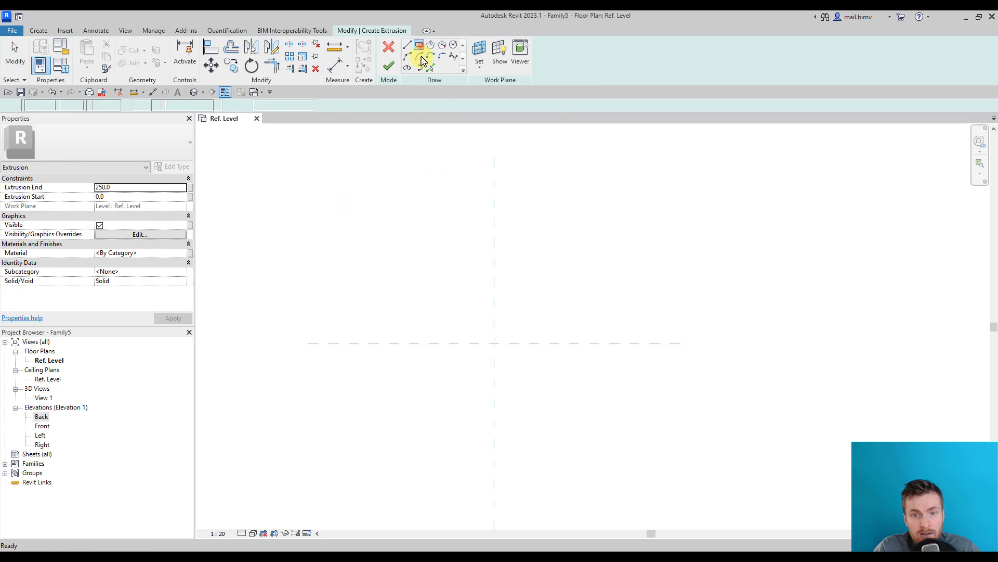
click(434, 279)
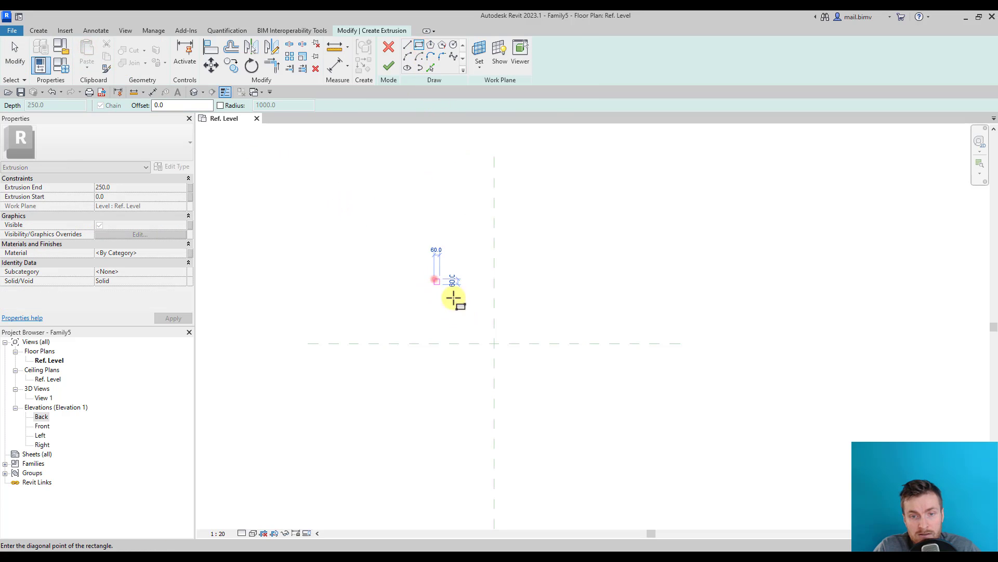
click(553, 398)
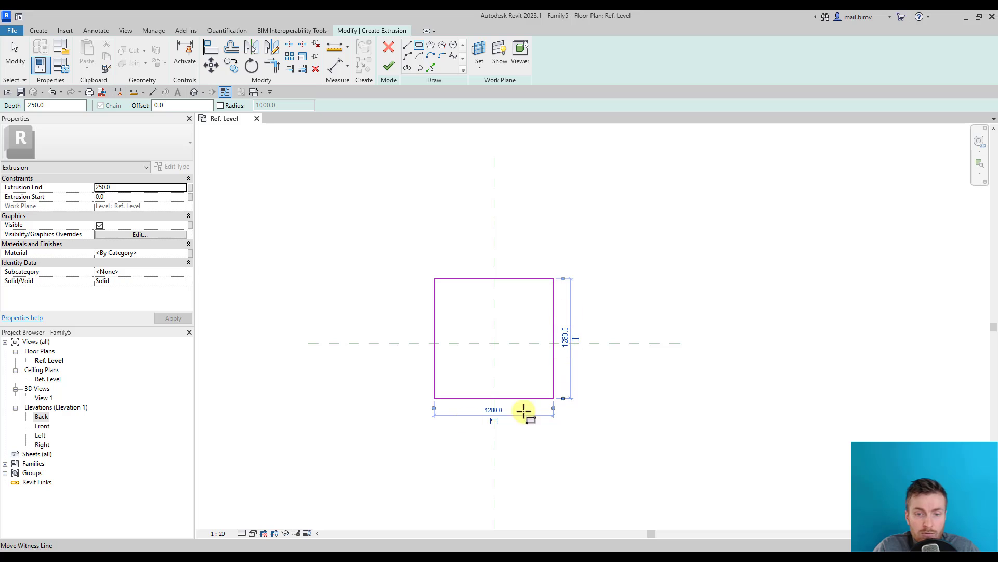
click(386, 68)
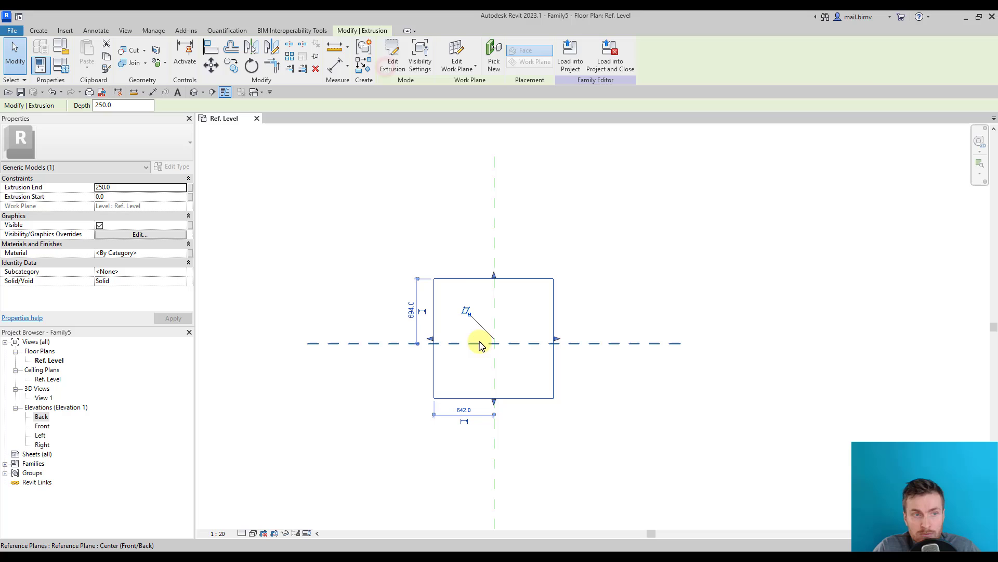
- In the Front elevation, set Extrusion End to 350, then 500, then 2000
double_click(42, 427)
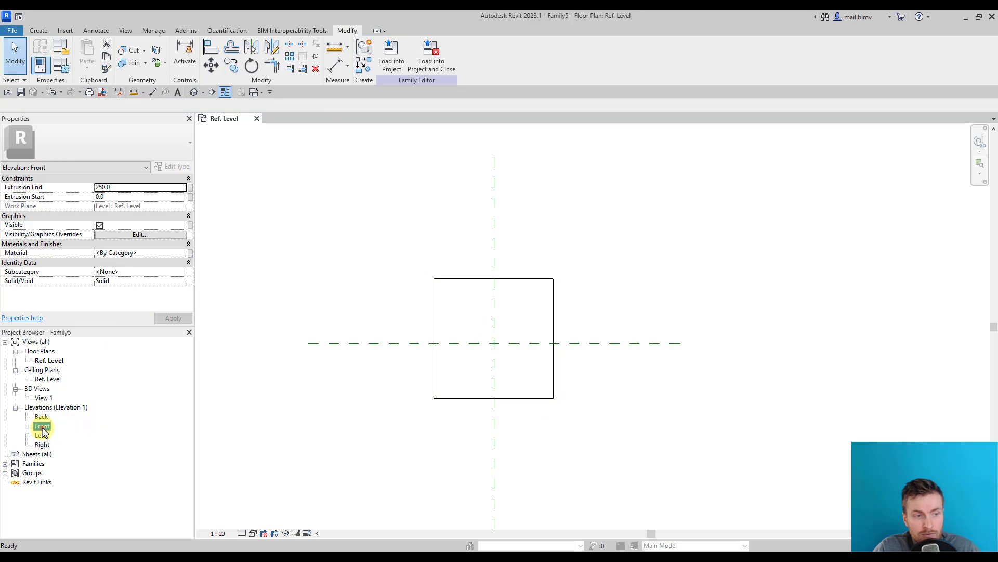
scroll(595, 149, up, 5)
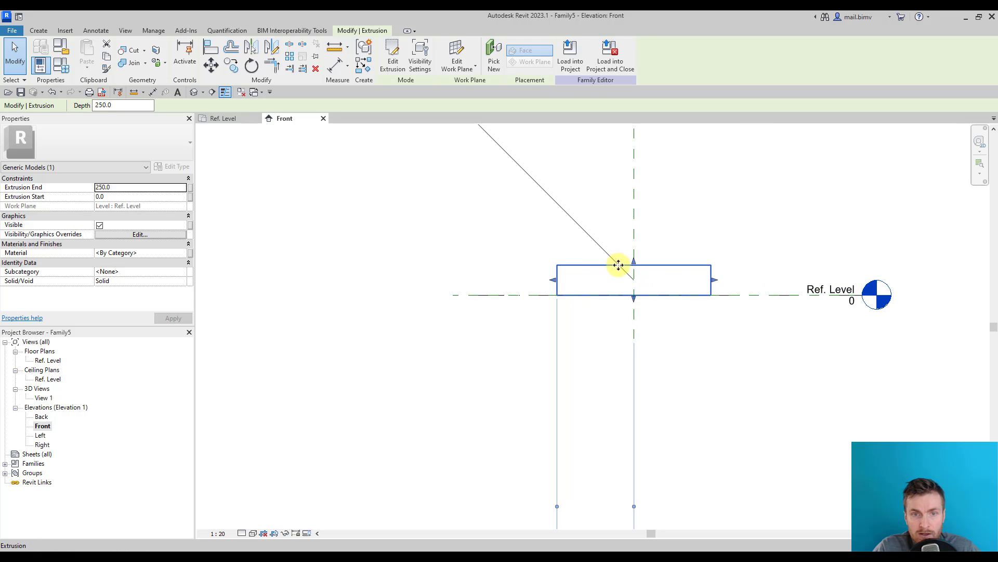
click(113, 187)
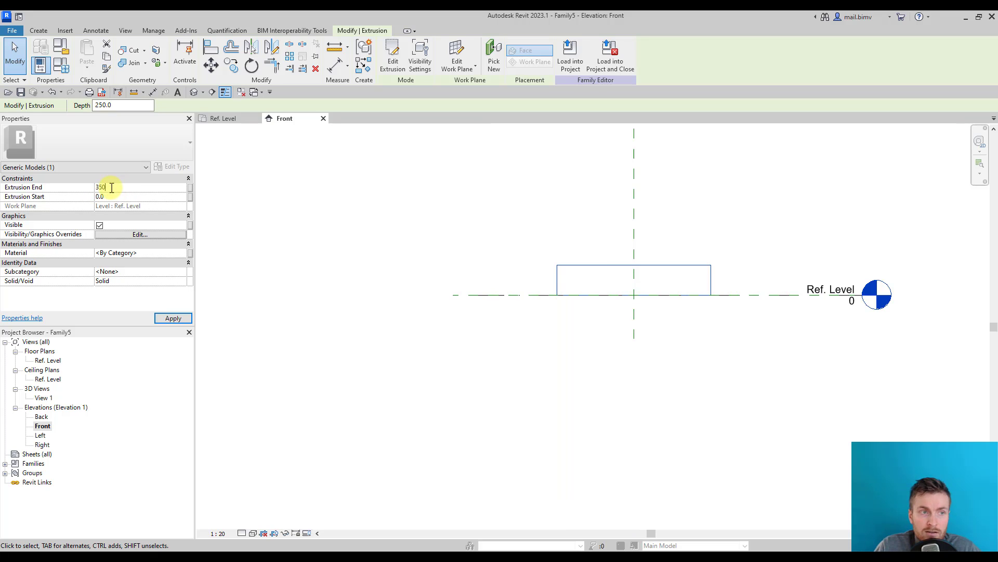
key(Return)
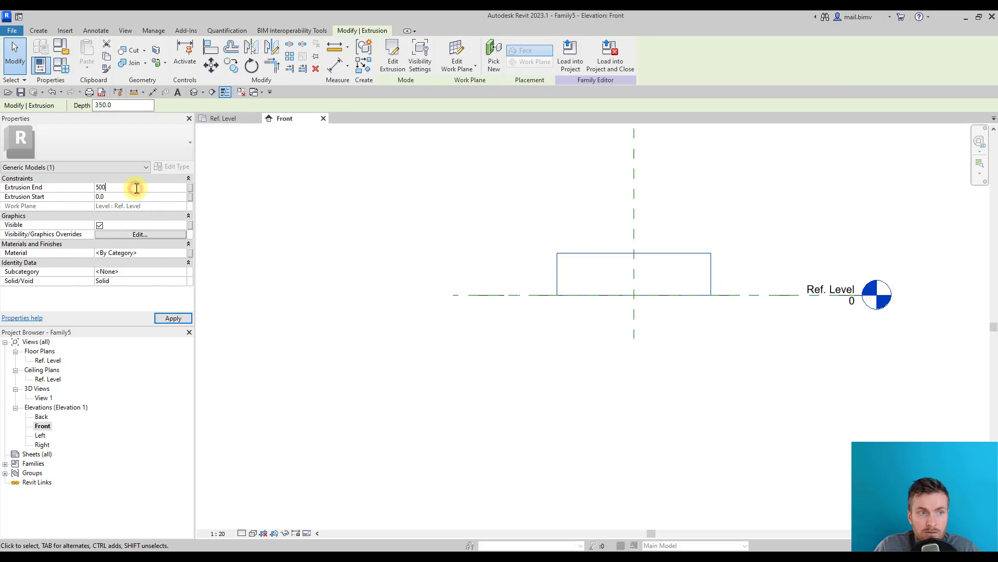
key(Return)
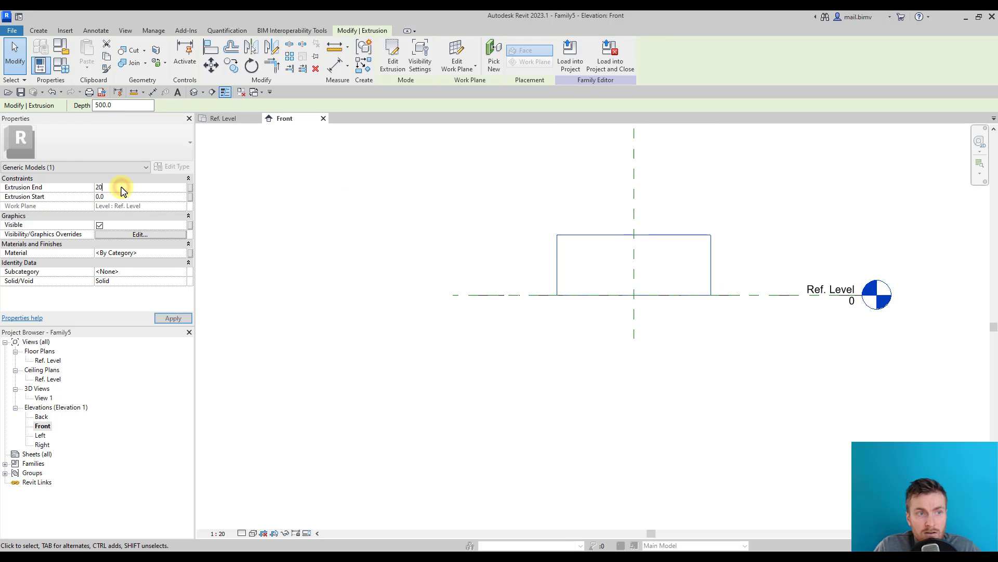
key(Return)
- Drag the extrusion's handles to make it 1663 high and narrower, left face 420 from centre
middle_drag(501, 320, 424, 528)
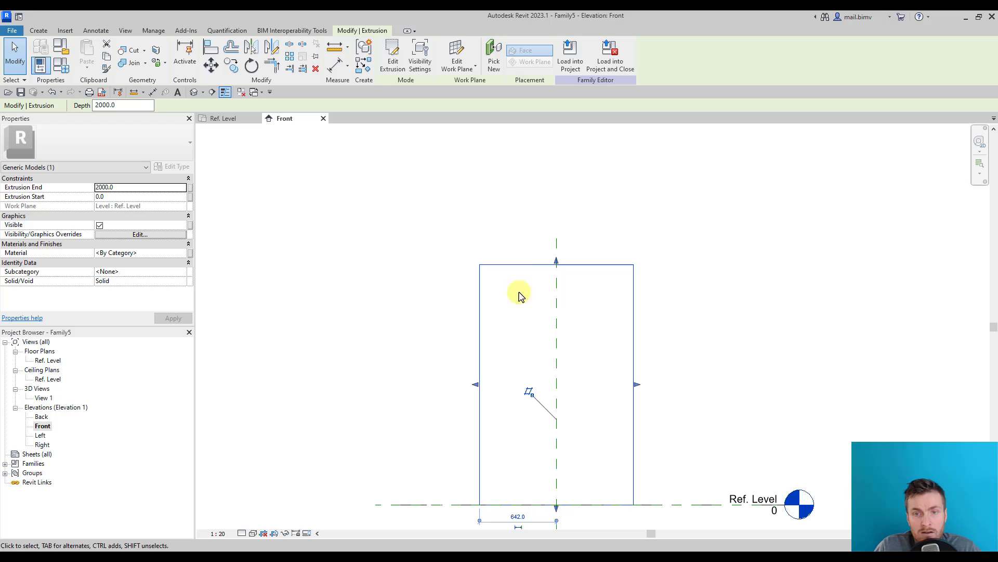
drag(555, 263, 557, 304)
click(110, 188)
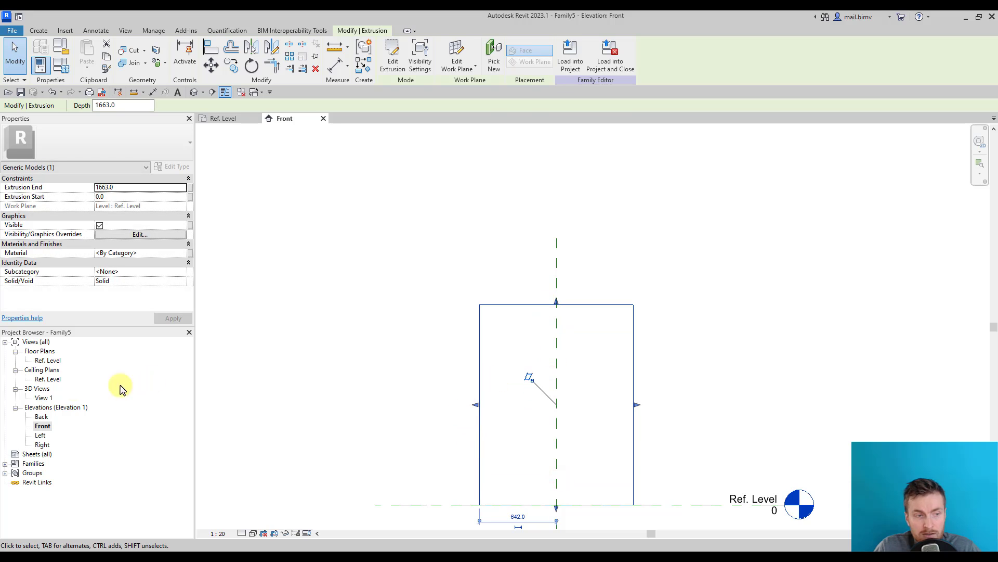
drag(474, 405, 521, 405)
drag(637, 405, 586, 405)
drag(519, 404, 416, 405)
drag(598, 408, 702, 407)
drag(416, 405, 510, 407)
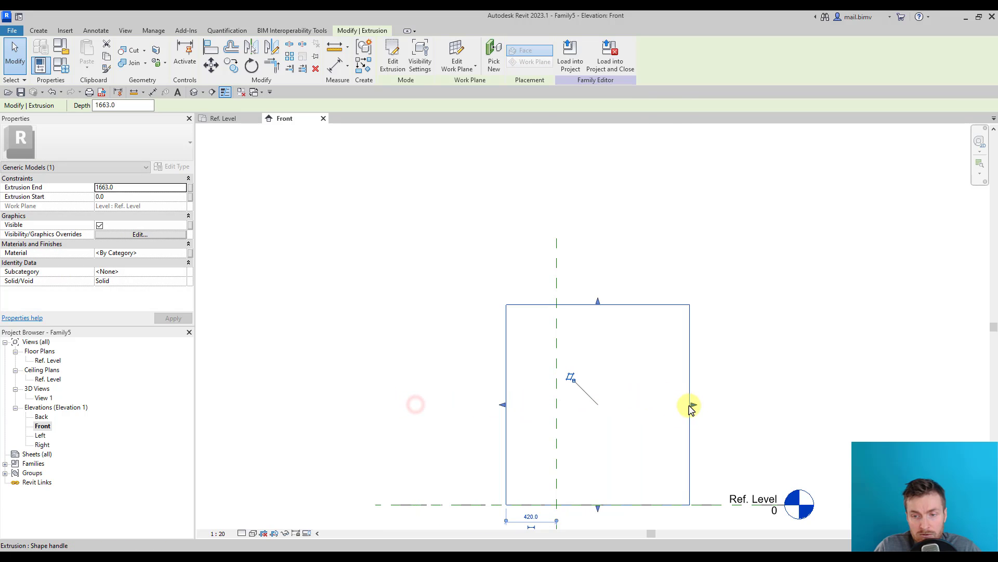
drag(691, 406, 602, 412)
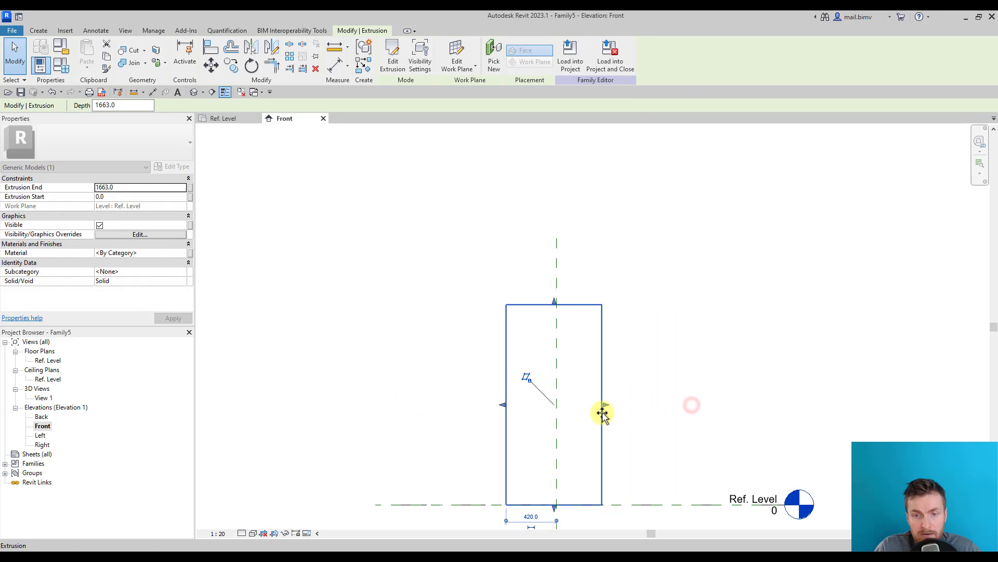
- On the Ref. Level plan, add an EQ depth dimension across the extrusion and centre plane
double_click(48, 360)
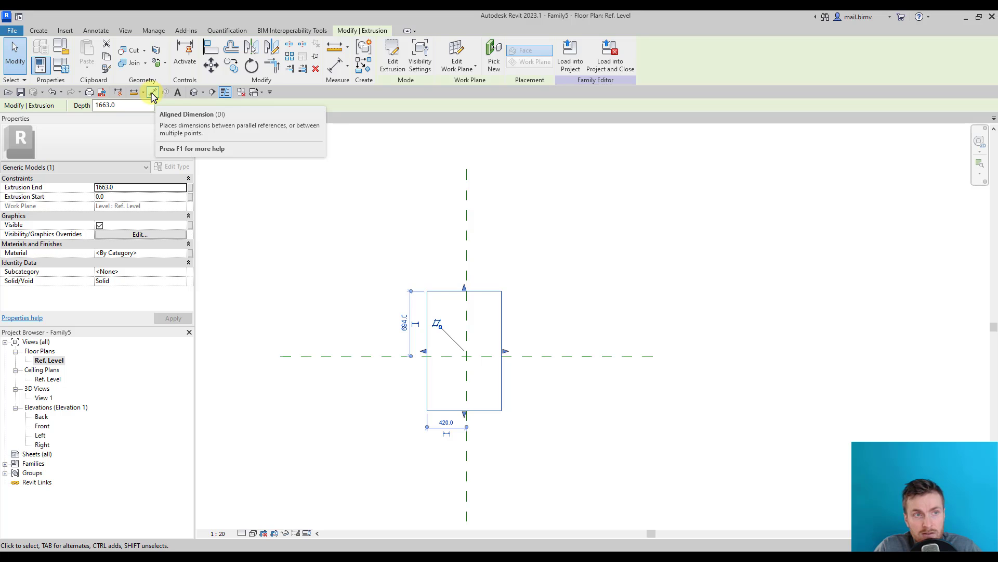
click(152, 92)
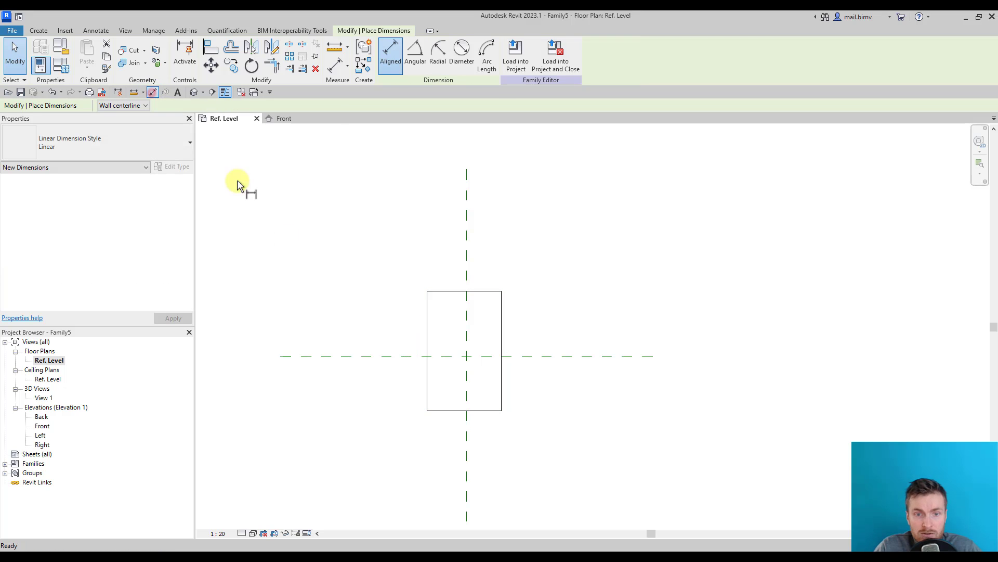
click(443, 410)
click(440, 357)
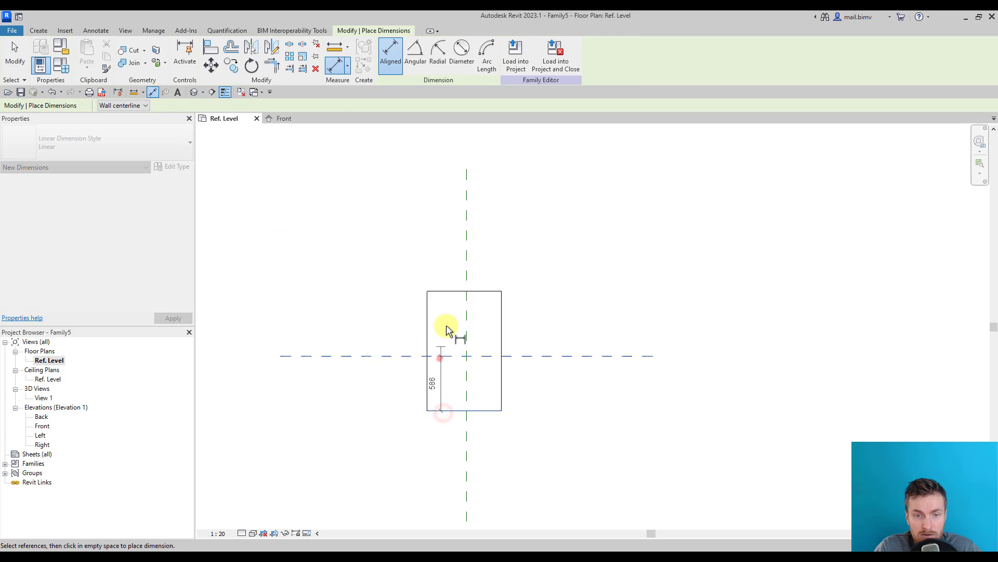
click(446, 290)
click(378, 311)
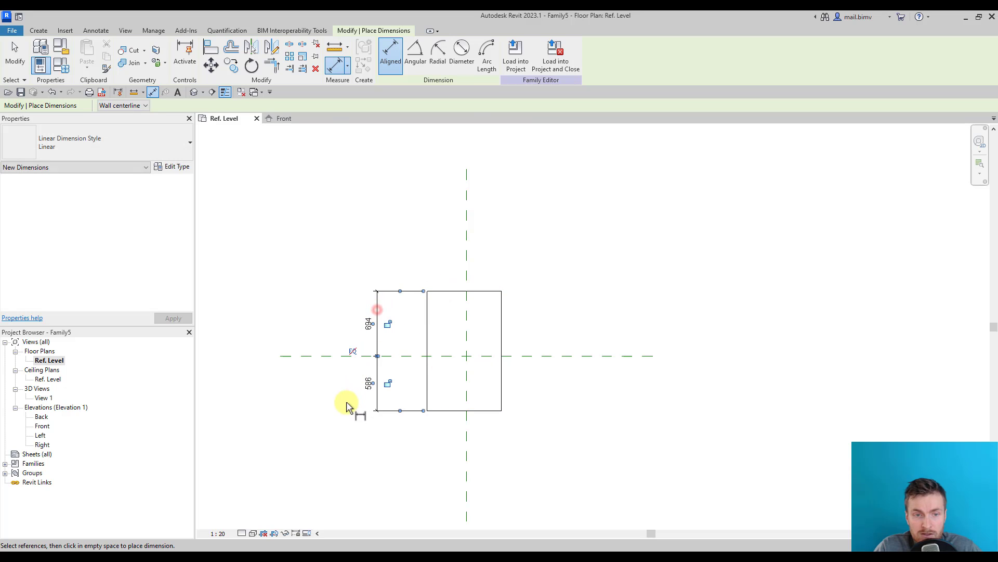
click(353, 353)
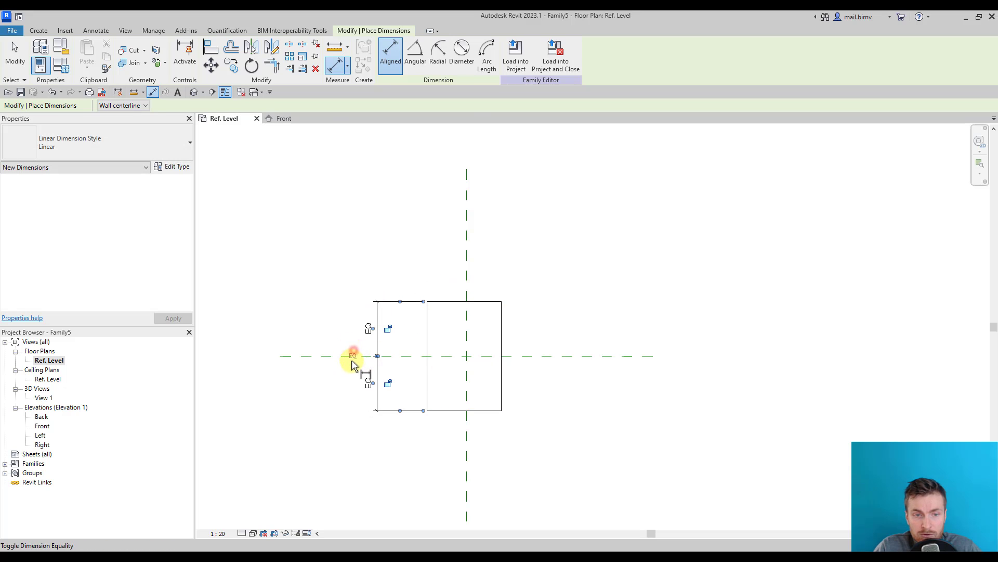
- Add an EQ width dimension across the extrusion's sides and vertical centre plane
click(425, 328)
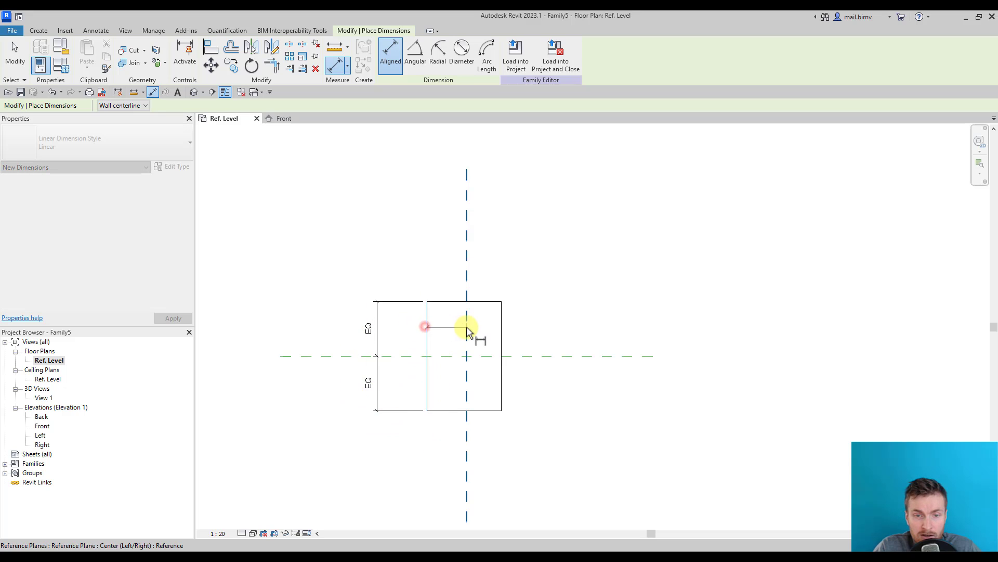
click(466, 328)
click(501, 326)
click(480, 267)
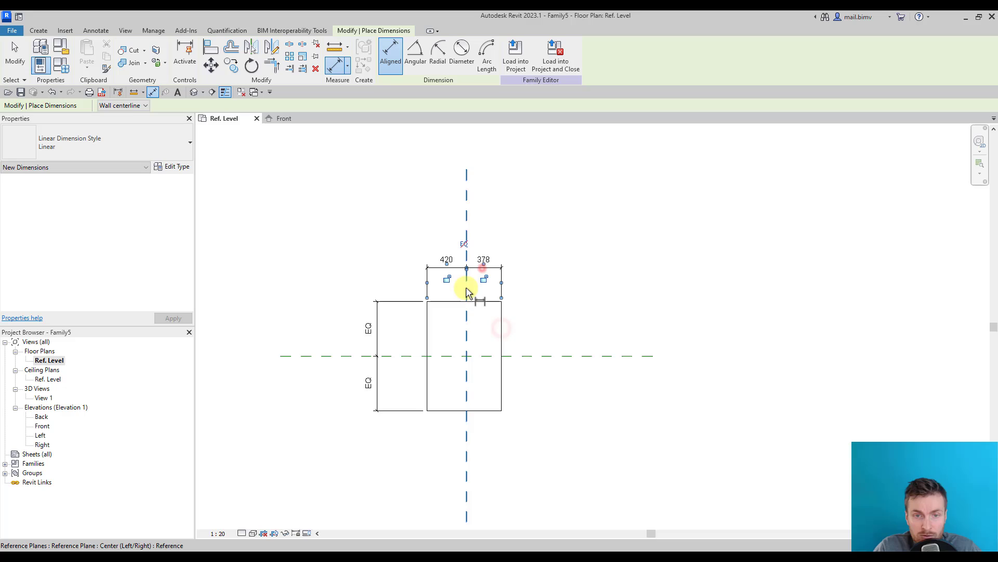
click(464, 244)
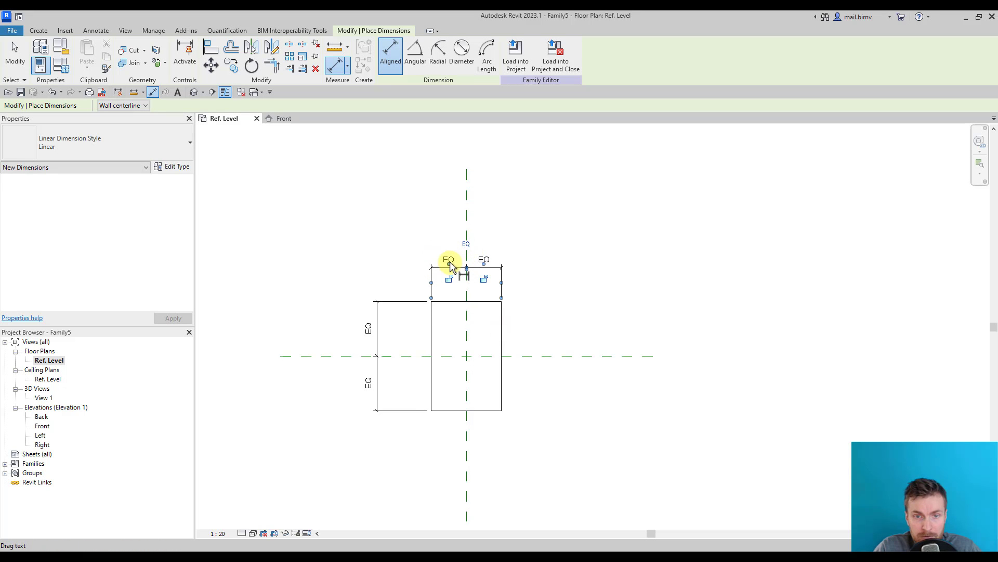
- Add overall dimensions: 1172 for the depth and 756 for the width
click(442, 410)
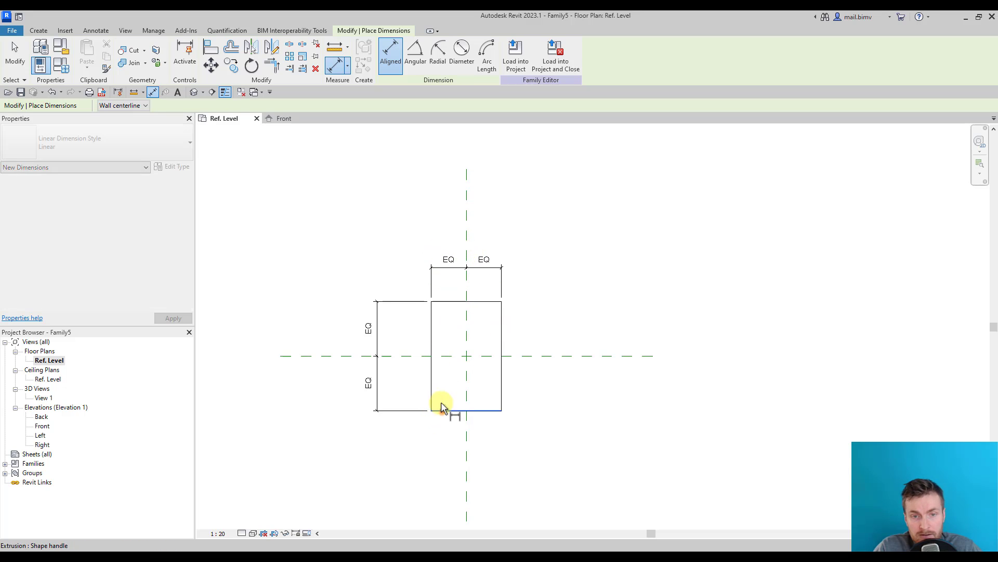
click(447, 302)
click(342, 333)
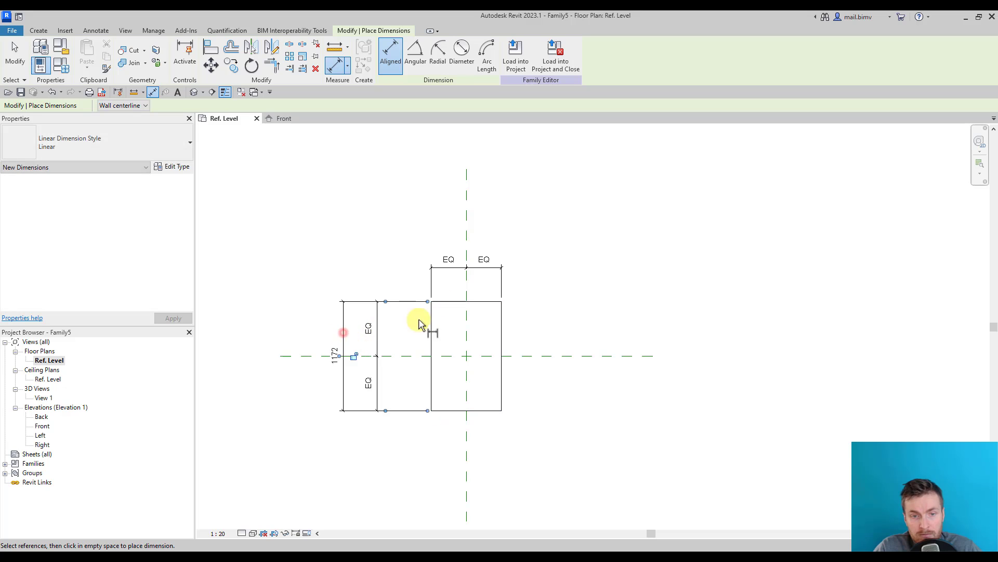
click(432, 323)
click(502, 318)
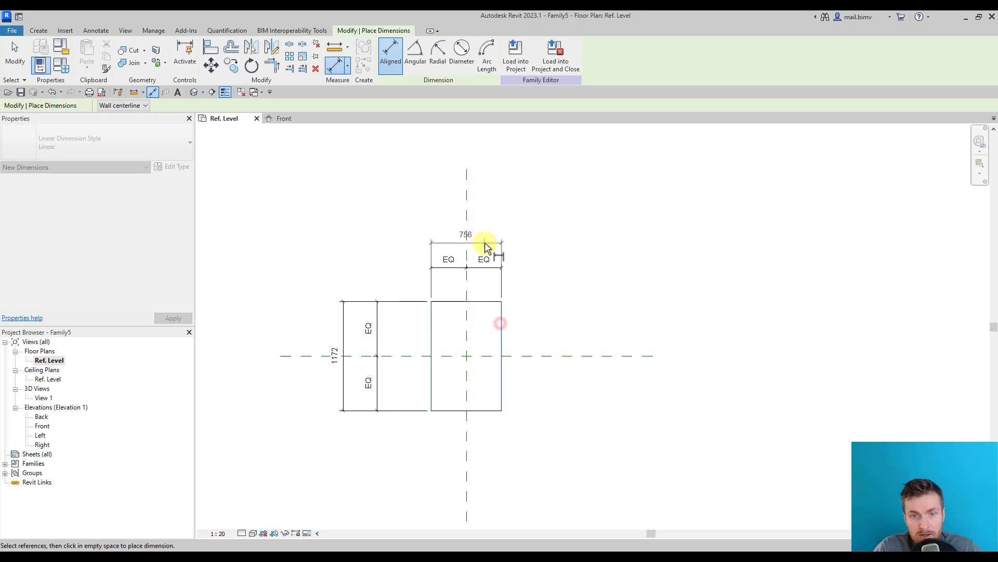
click(470, 252)
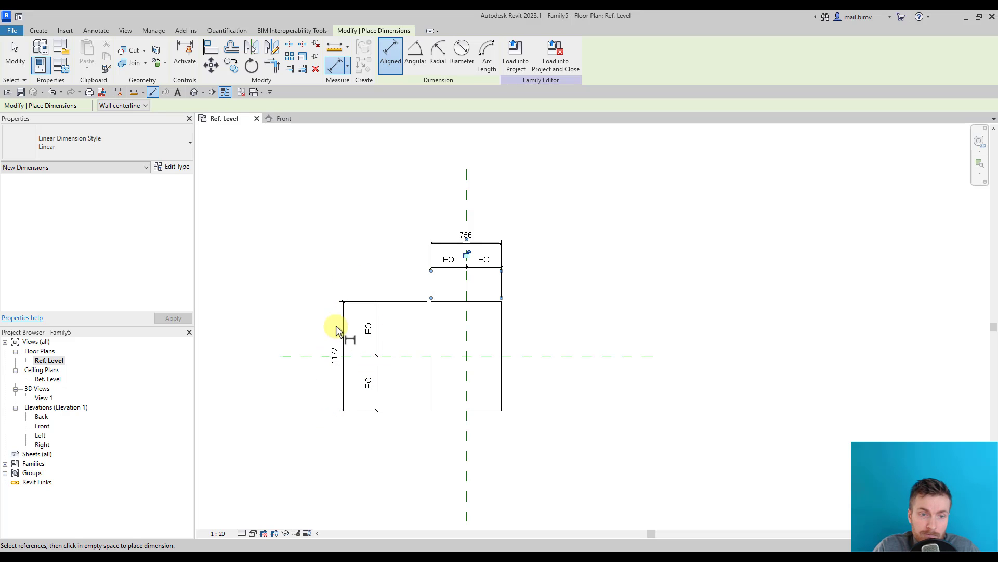
- Label the 756 dimension with a new type parameter named Width
click(14, 52)
scroll(496, 320, up, 1)
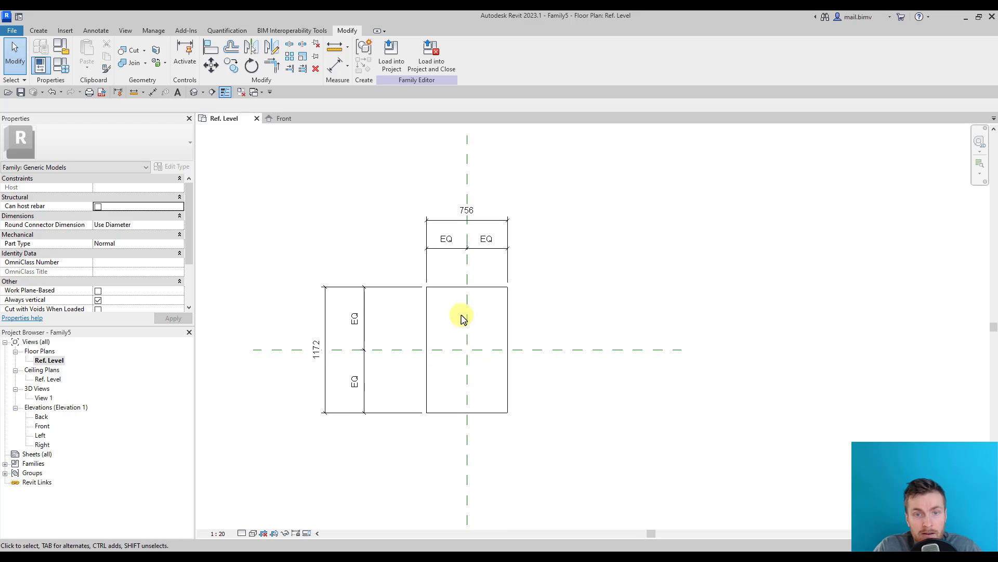
click(506, 348)
click(397, 212)
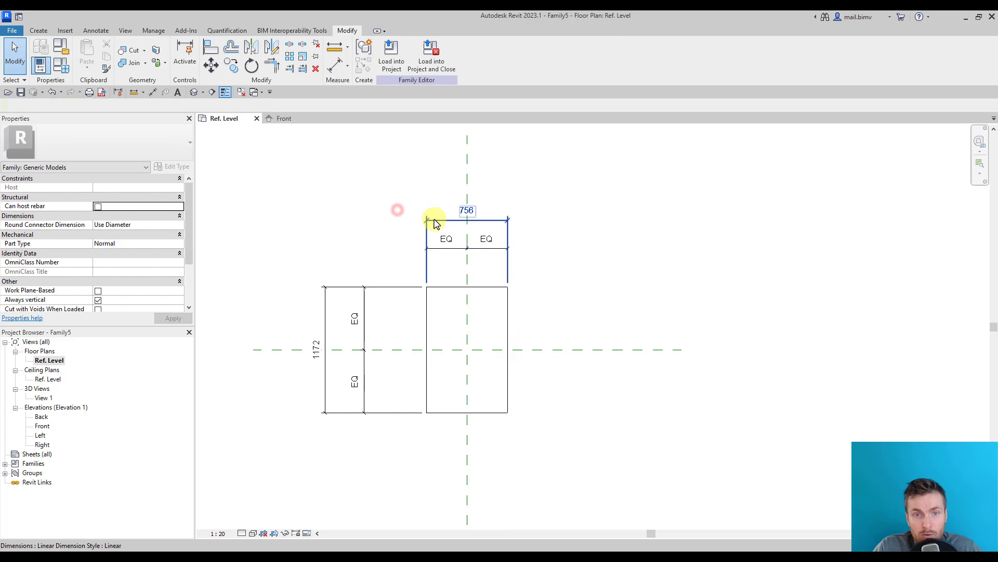
click(433, 219)
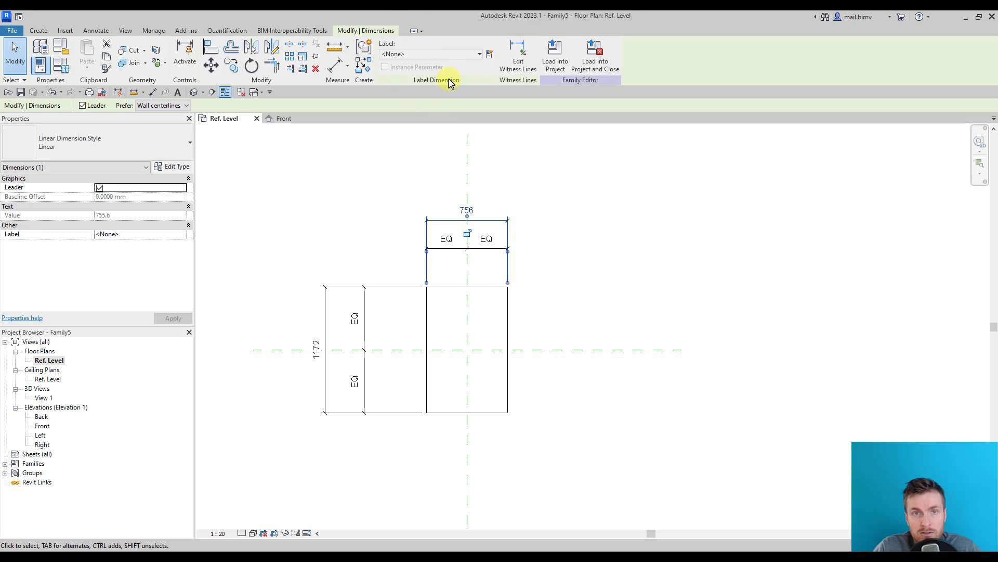
click(490, 55)
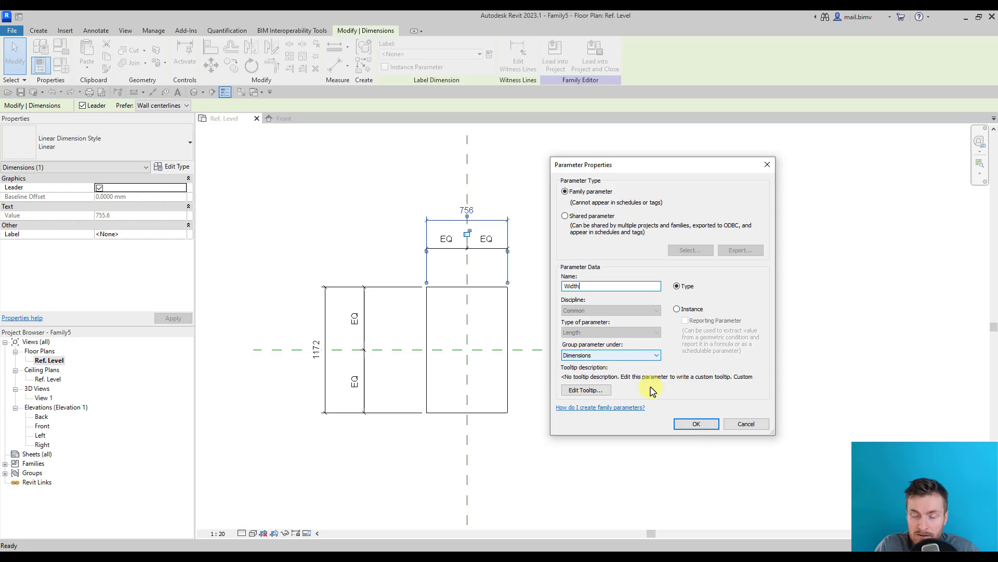
click(696, 424)
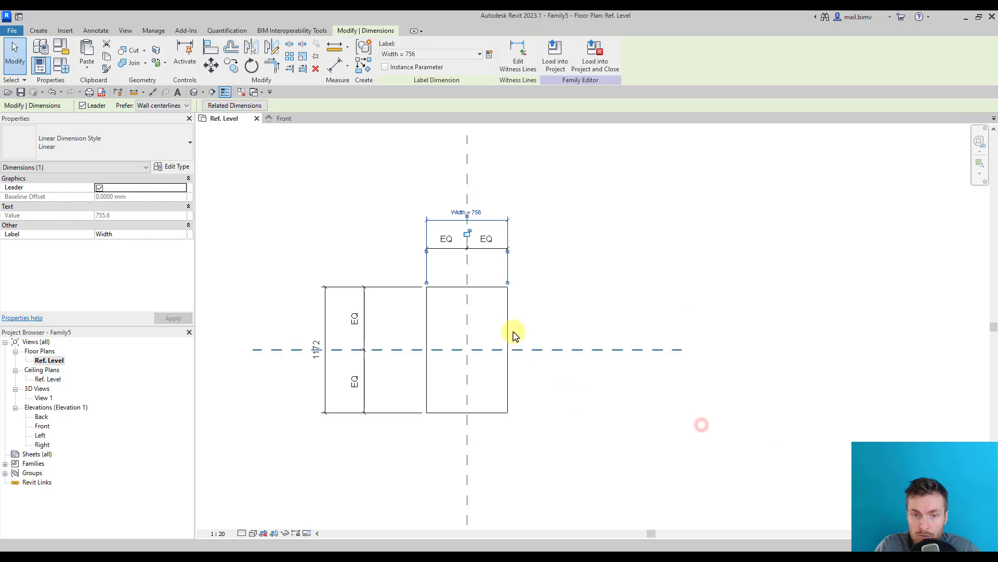
- Label the 1172 dimension with a new type parameter named Height
click(366, 434)
click(327, 397)
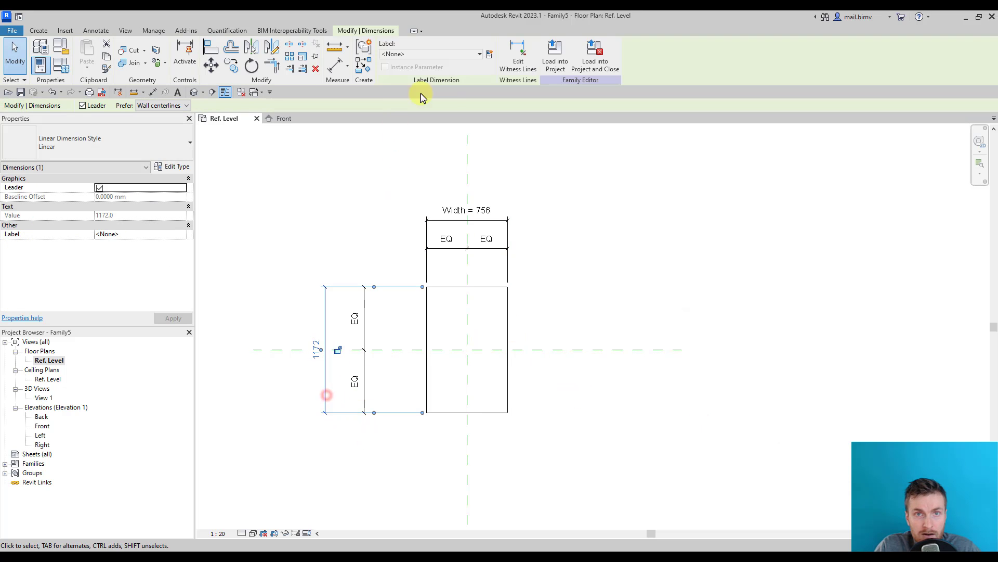
click(490, 55)
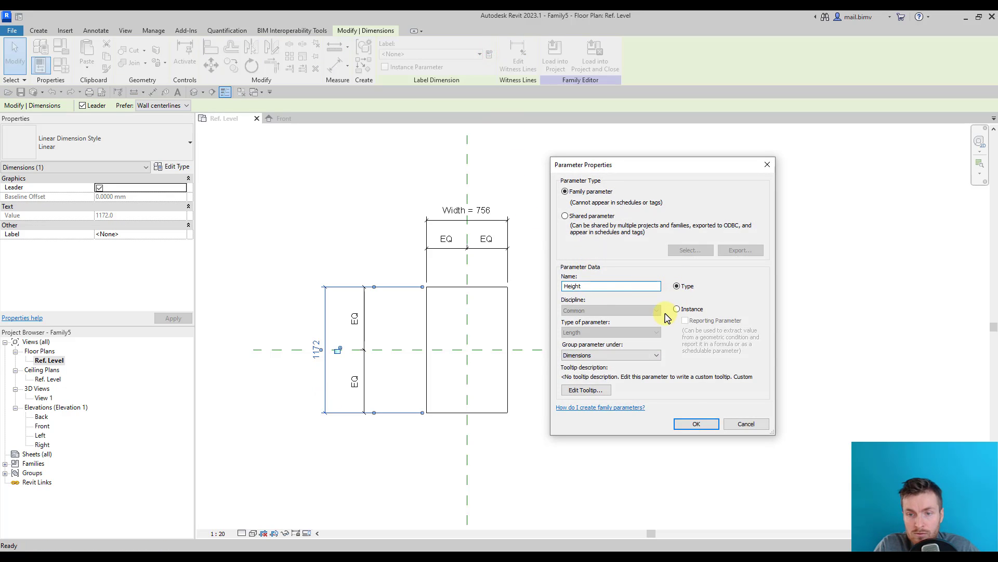
click(690, 424)
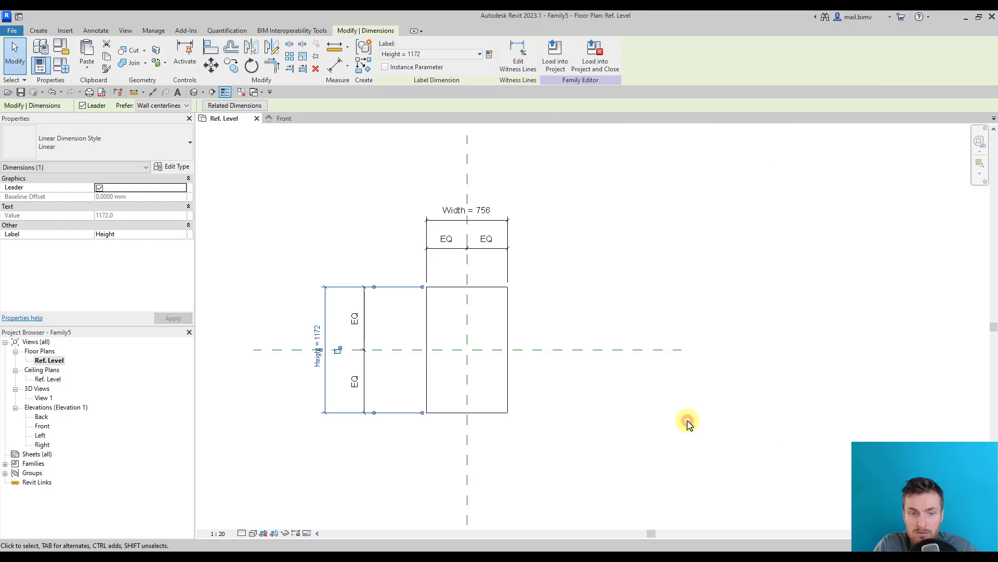
click(596, 411)
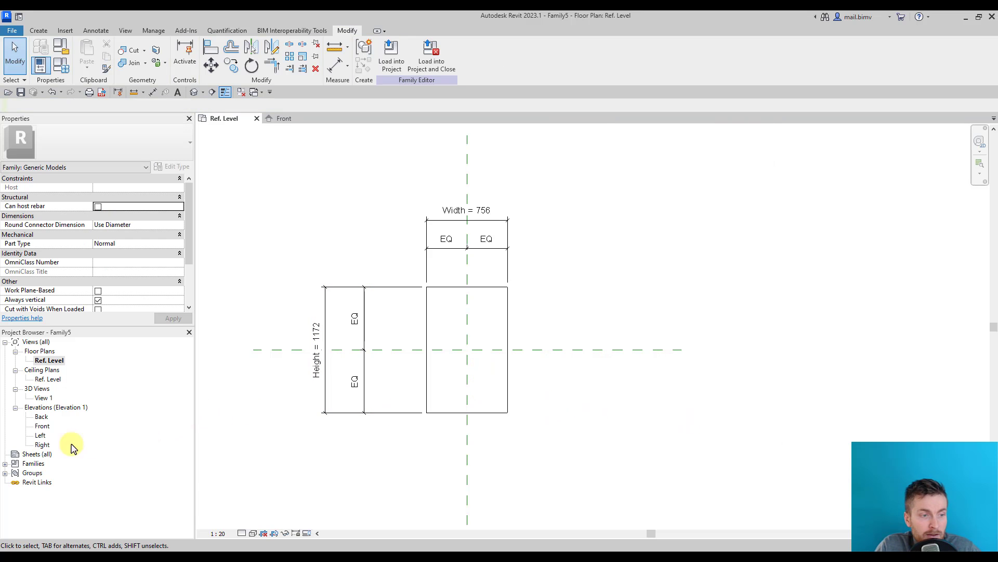
- In the Front elevation, use DI to dimension Ref. Level to the extrusion top (1663)
double_click(42, 426)
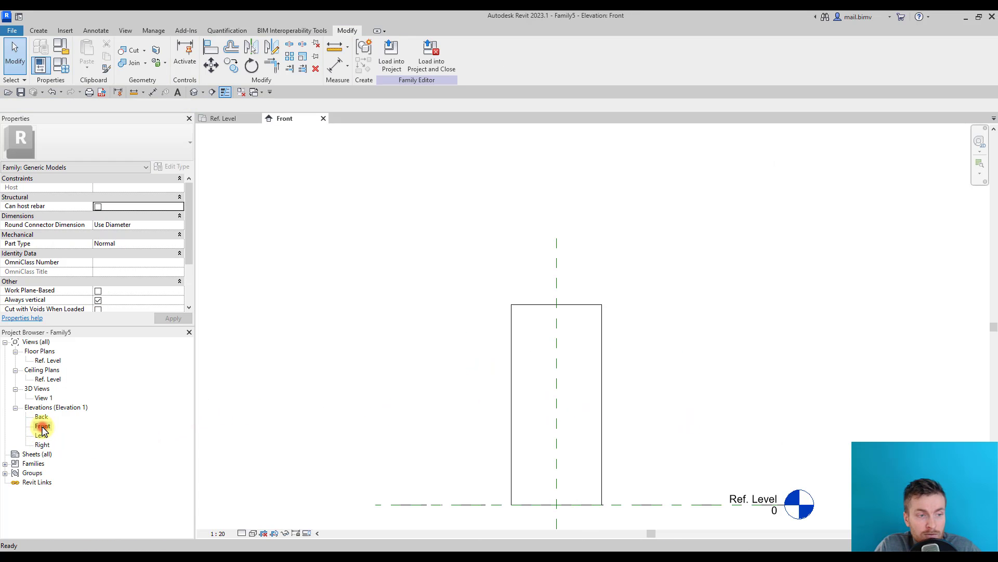
click(511, 444)
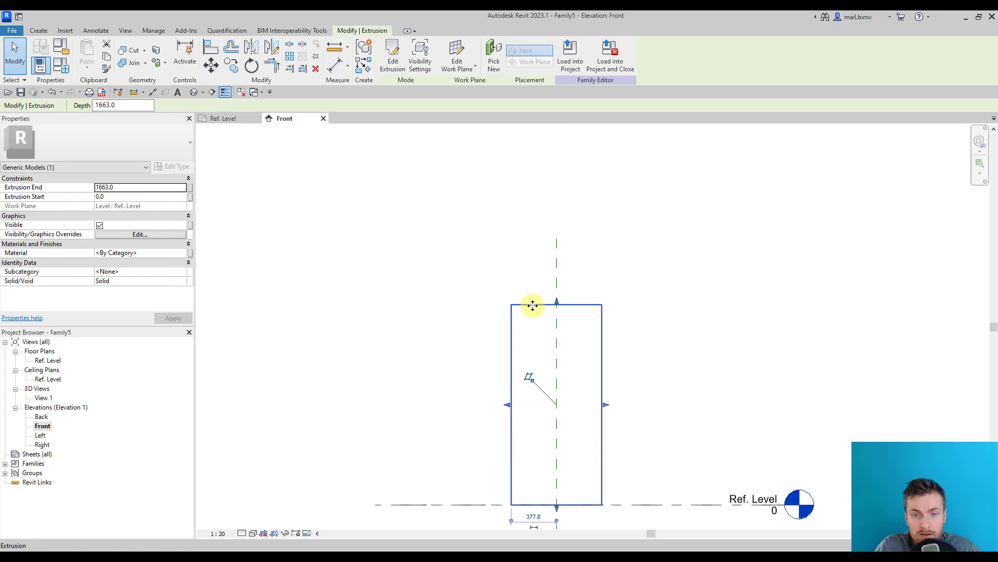
middle_drag(533, 304, 497, 268)
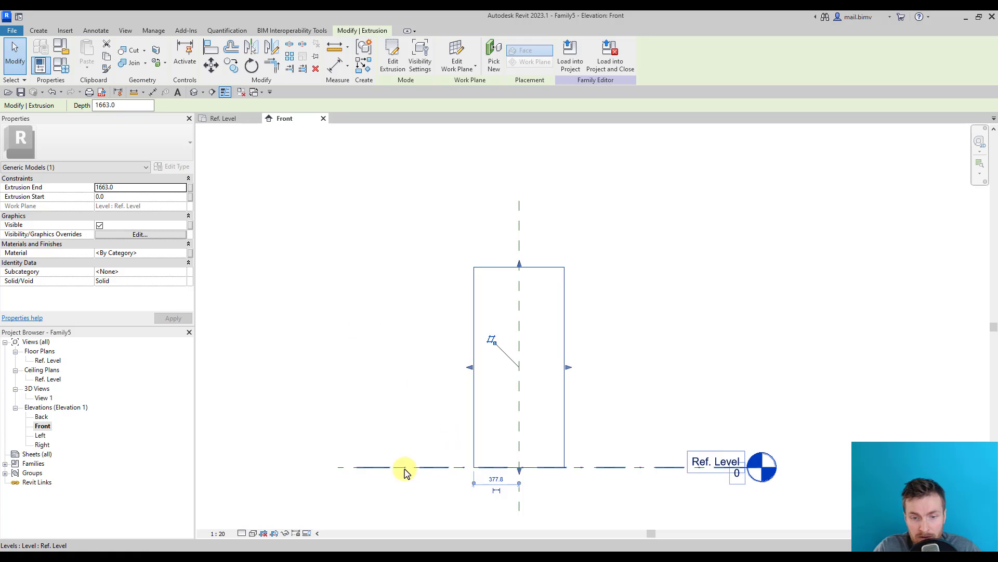
key(d)
key(i)
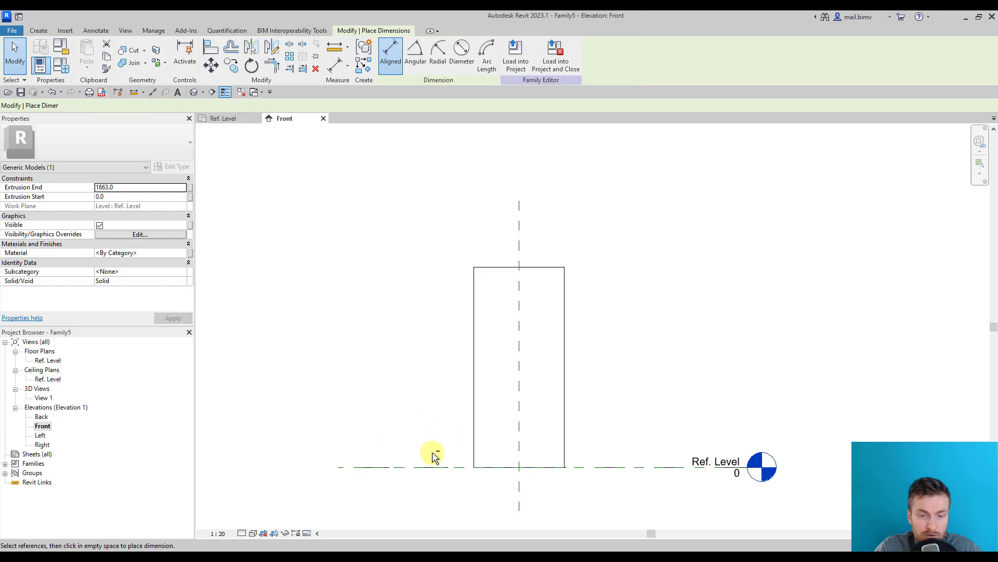
click(440, 468)
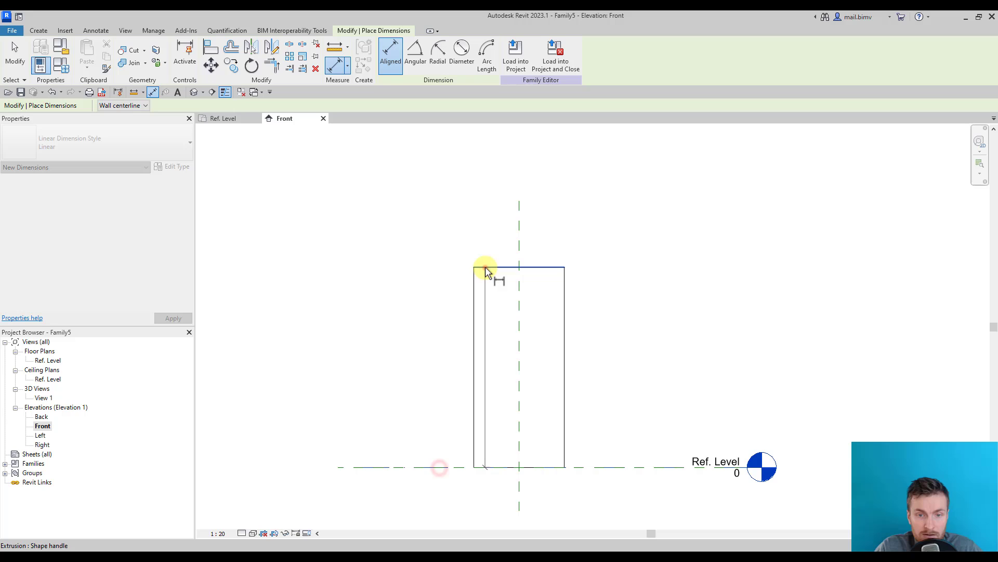
click(485, 269)
click(423, 289)
key(Escape)
key(Escape)
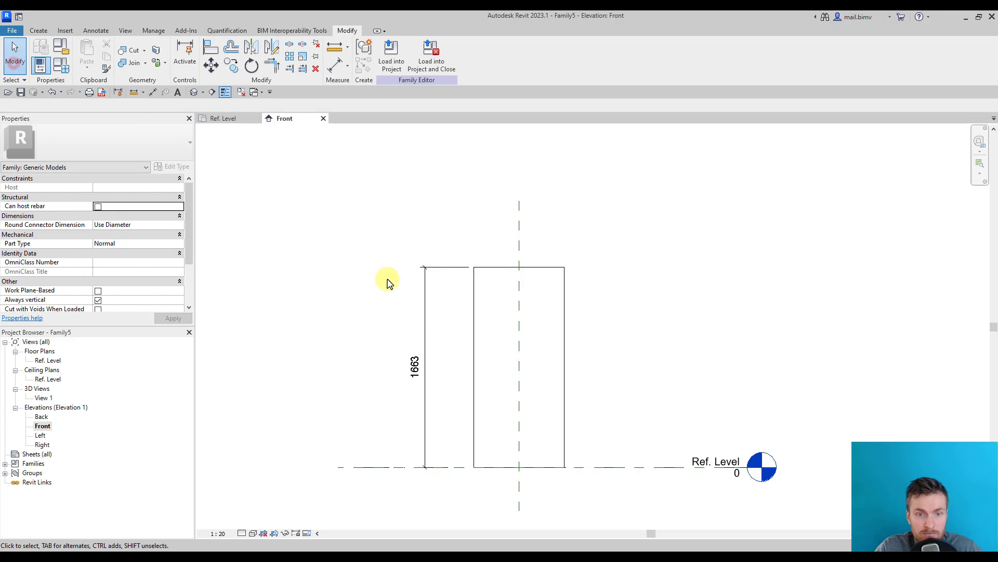
click(425, 290)
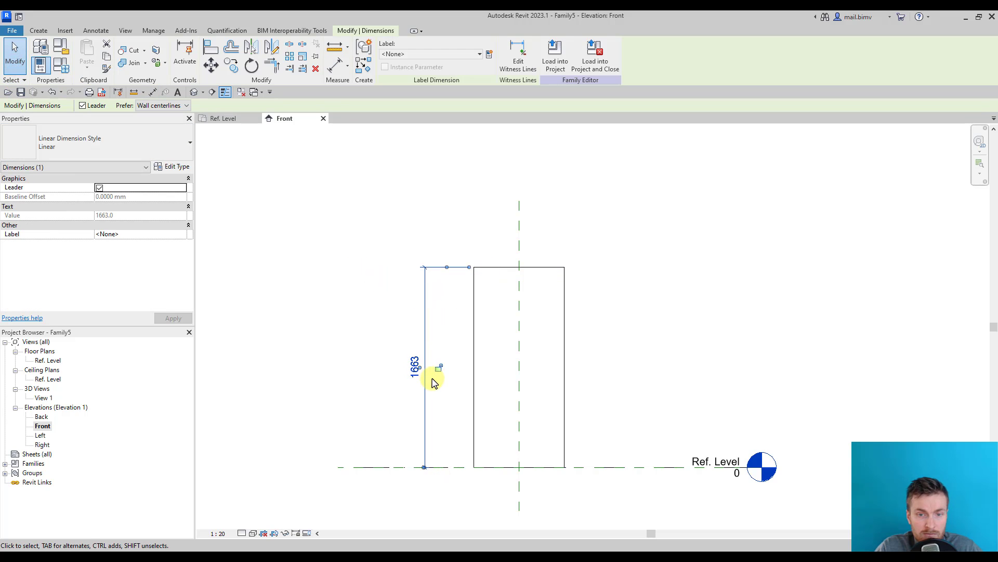
click(473, 373)
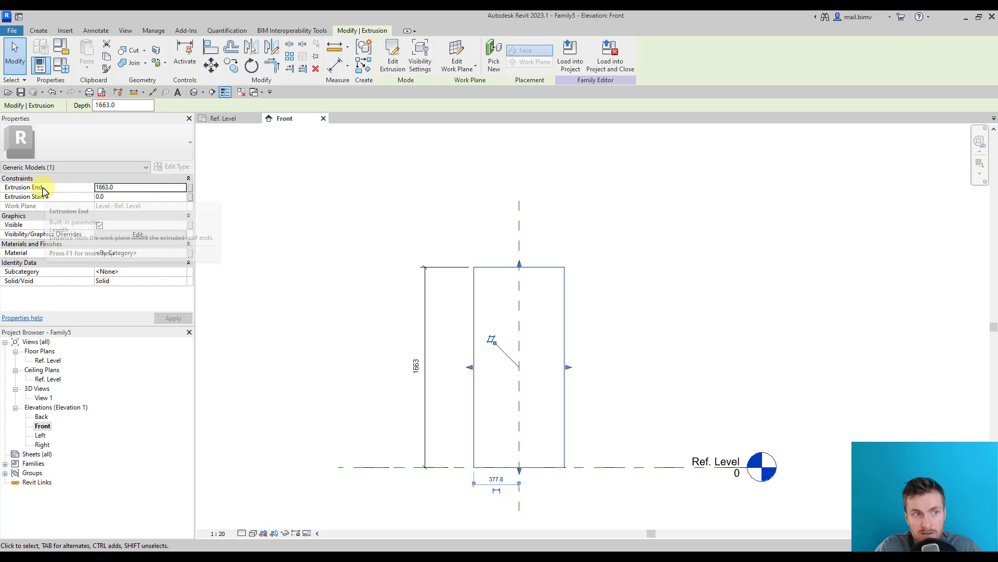
- Associate Extrusion End with a new instance length parameter named Thickness
click(191, 188)
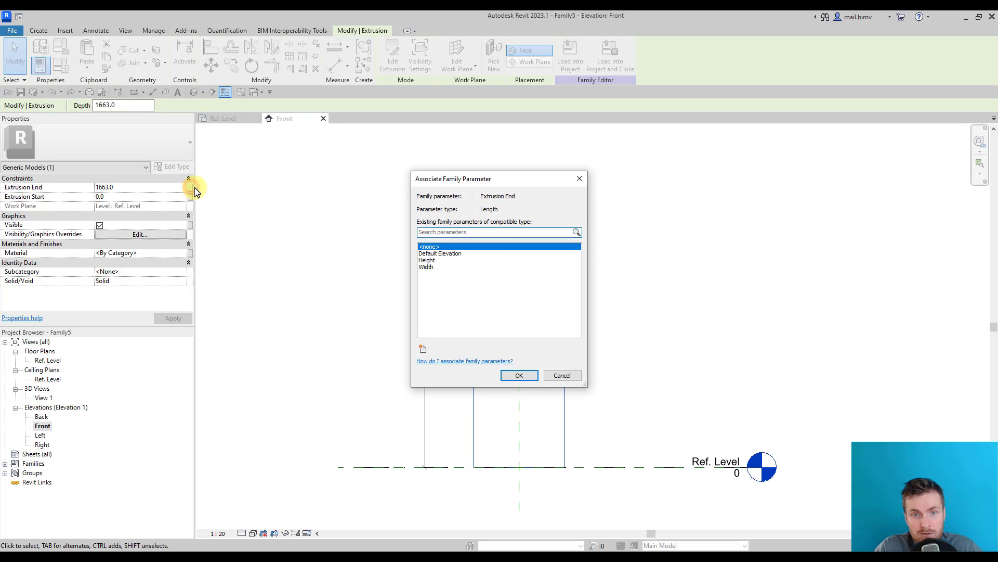
click(423, 349)
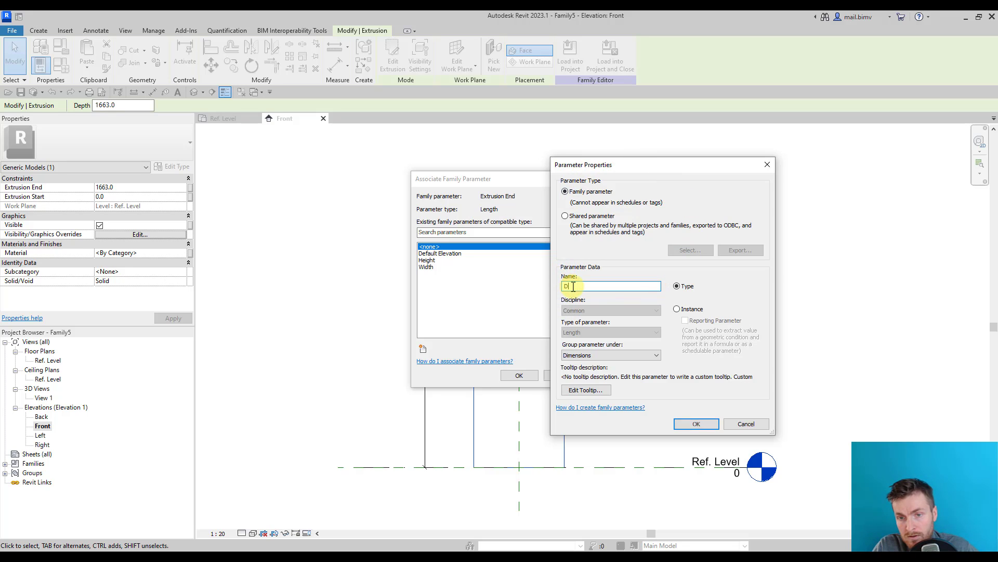
key(BackSpace)
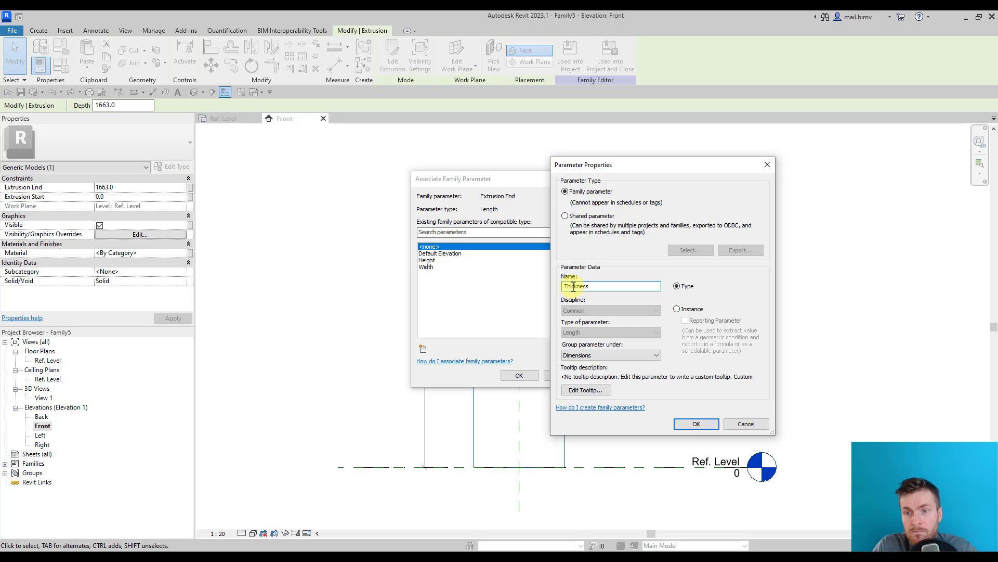
click(691, 426)
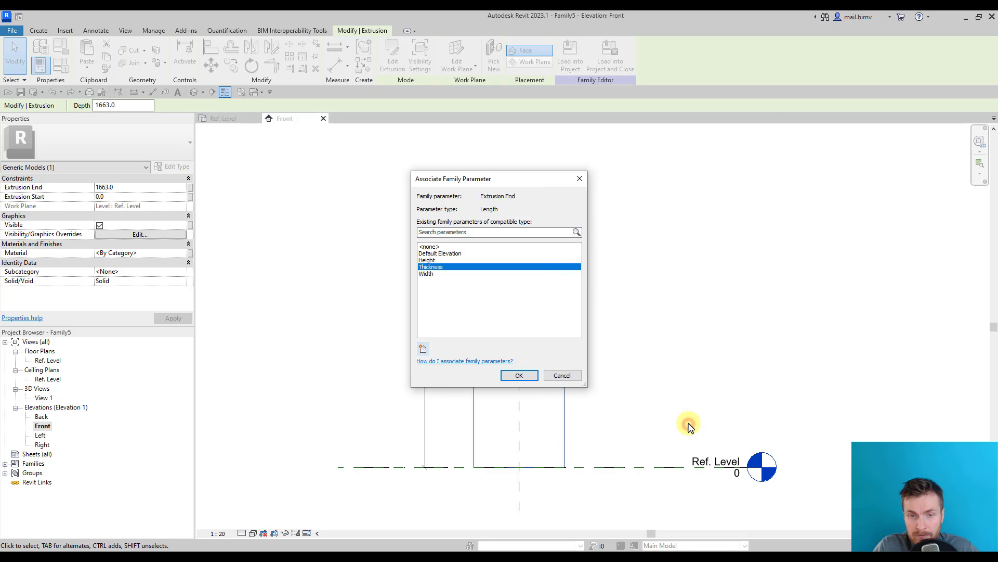
click(520, 375)
- Remove the 1663 dimension from the Front elevation
click(363, 337)
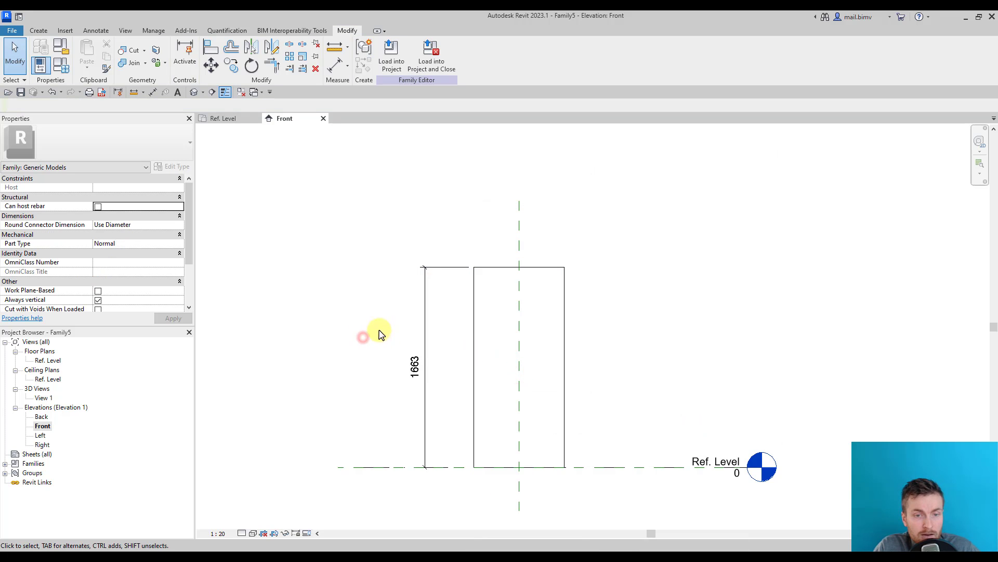
click(425, 333)
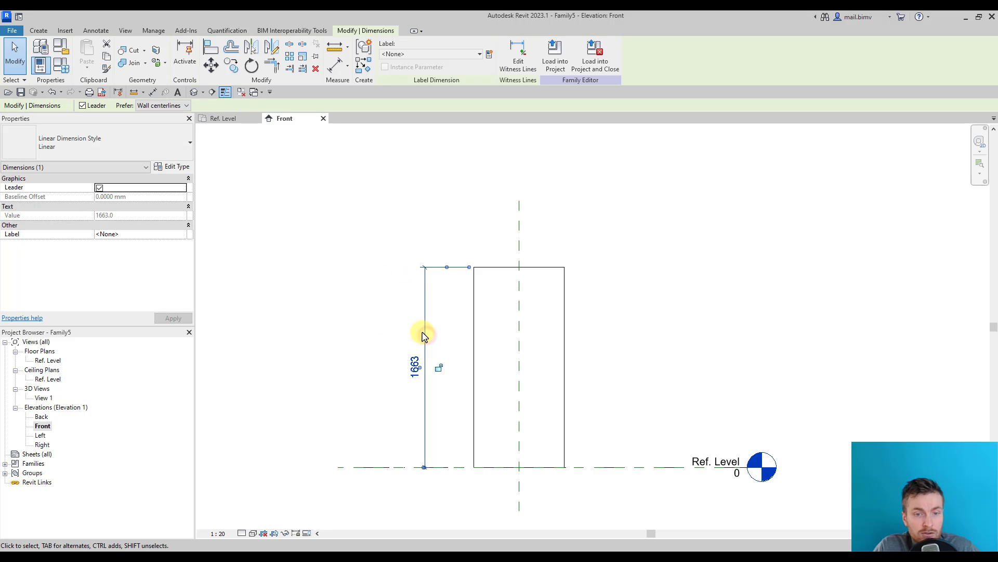
key(Escape)
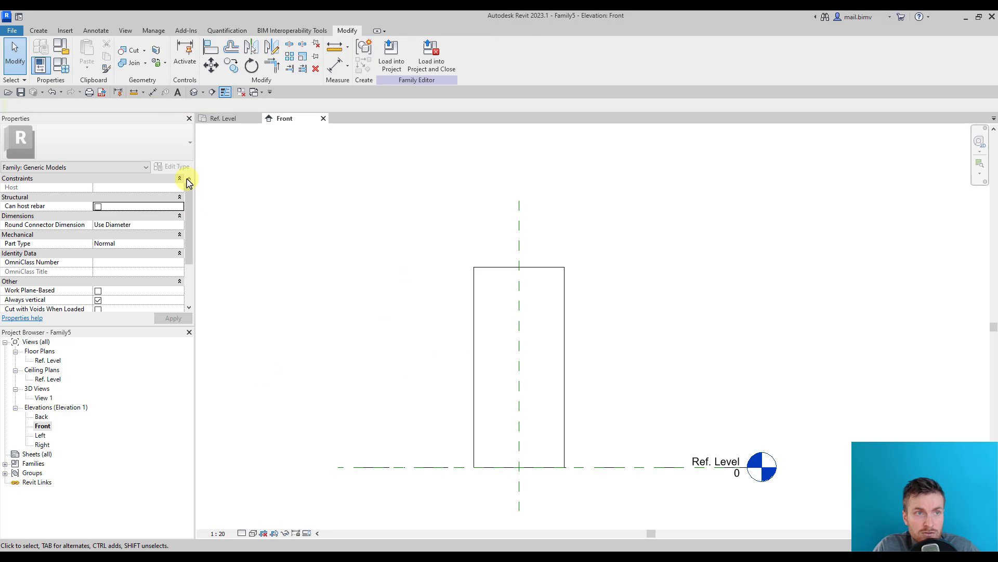
- Orbit the default 3D view and show Family Types with Height, Thickness and Width
click(194, 92)
shift+middle_drag(448, 436, 609, 428)
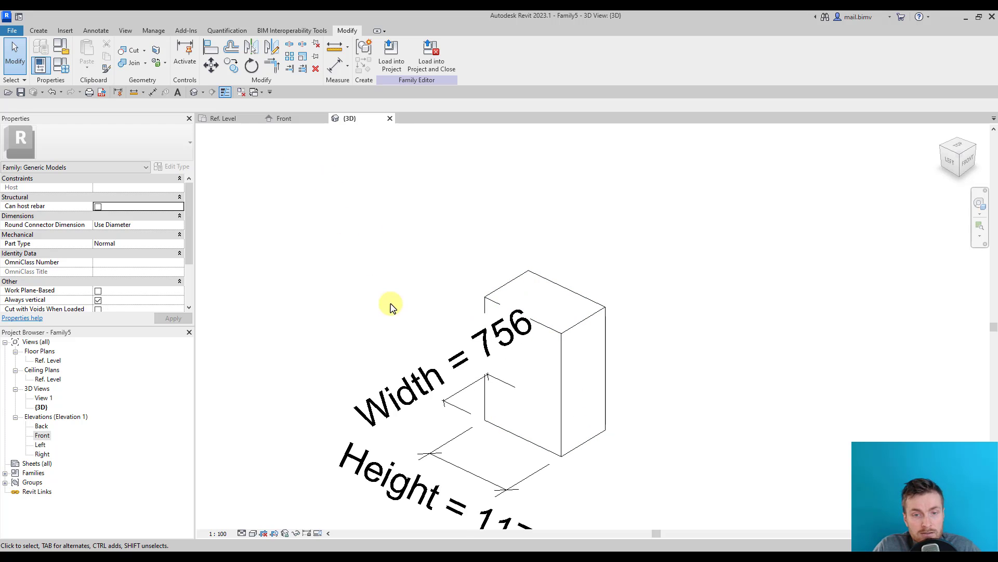
click(61, 67)
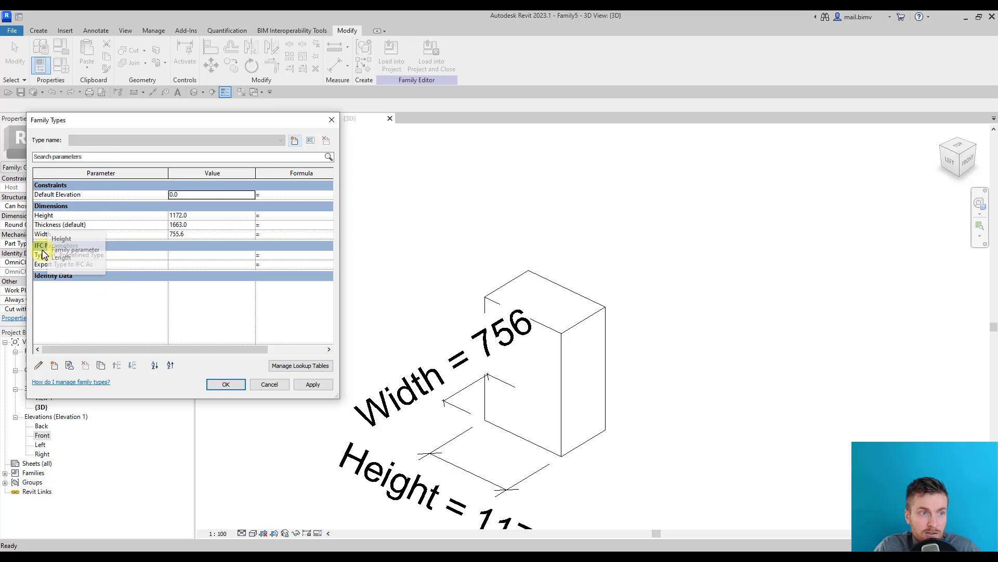
- Create the family type '1000x1000 mm' with Height and Width set to 1000
click(65, 225)
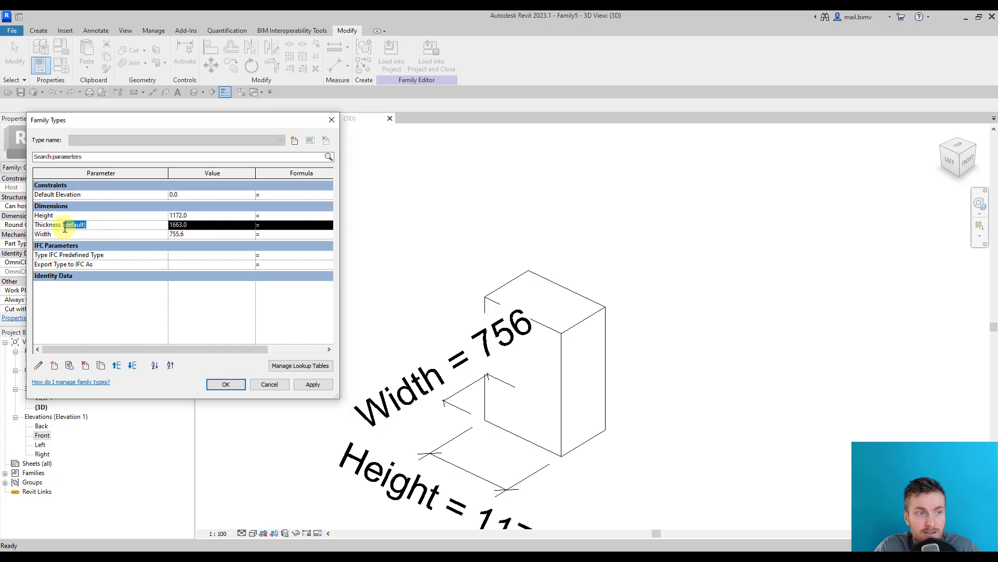
click(133, 224)
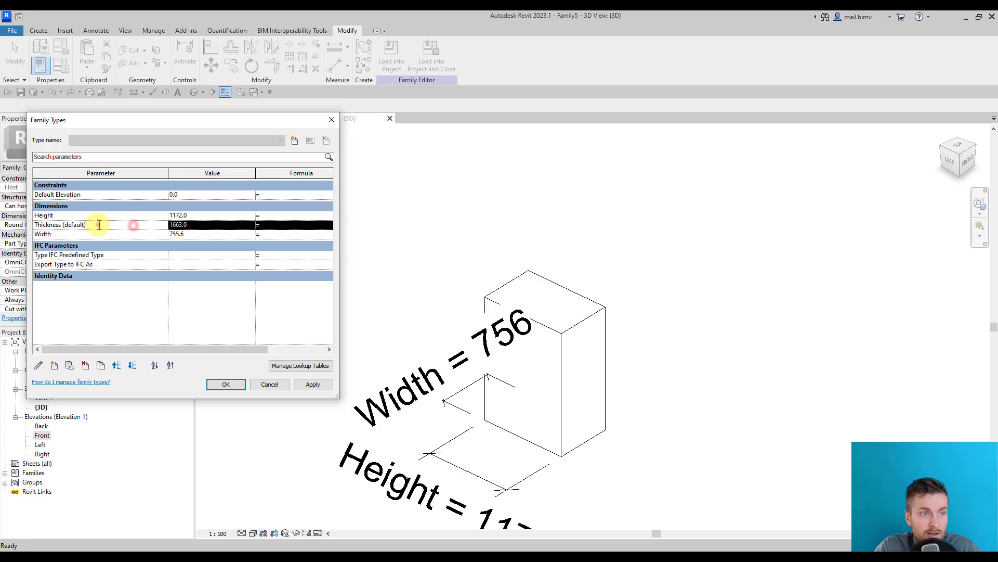
click(199, 215)
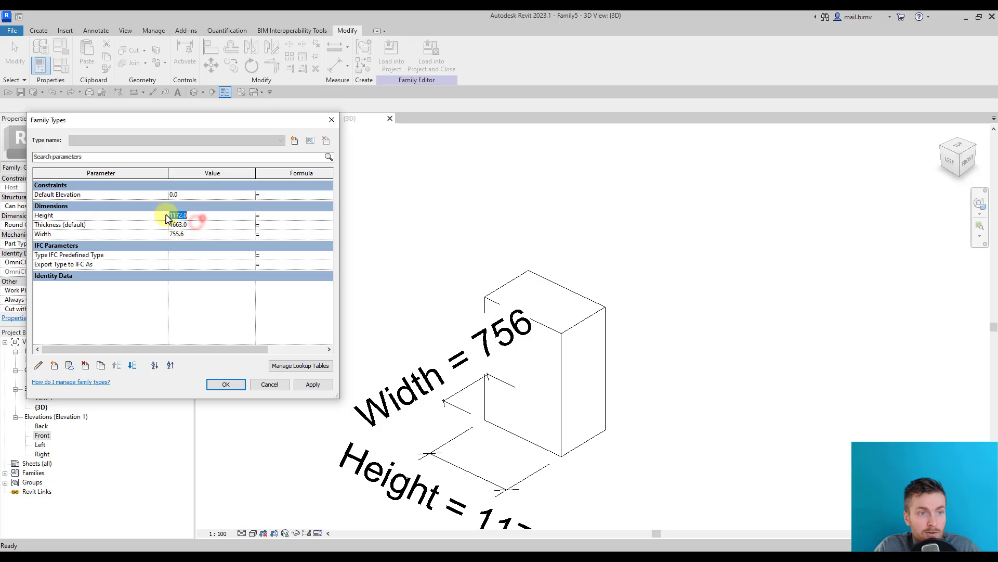
click(52, 225)
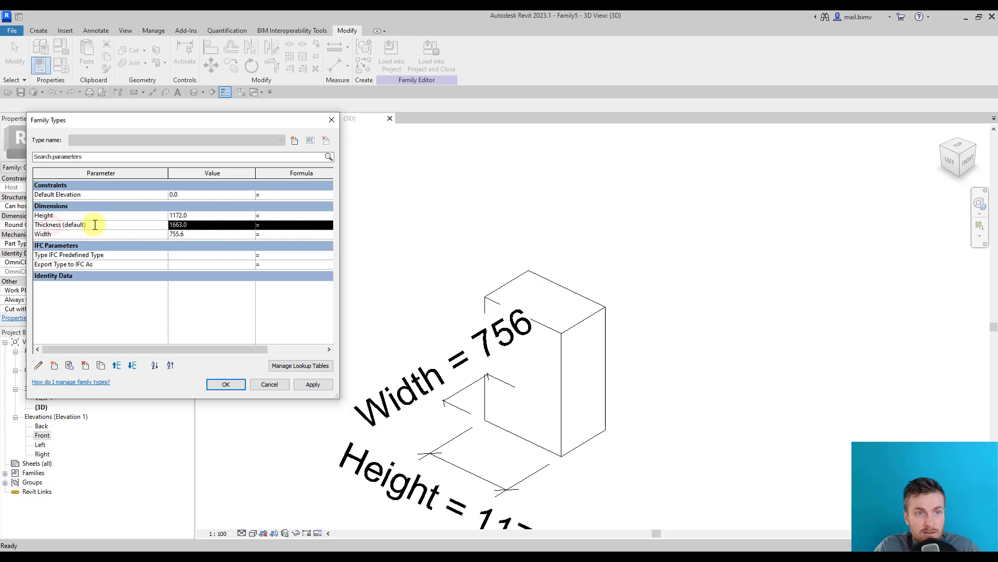
click(196, 276)
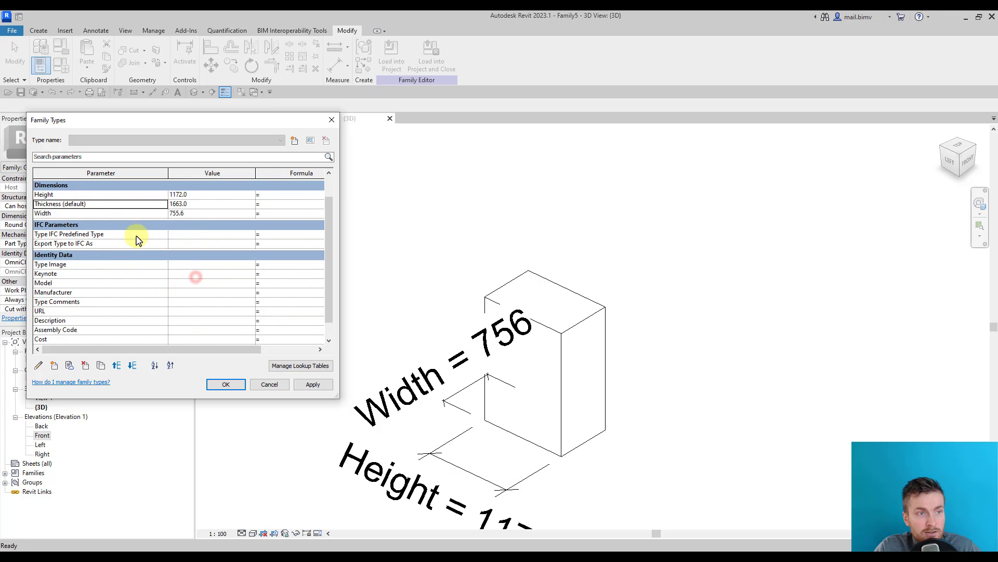
scroll(156, 235, up, 1)
click(295, 141)
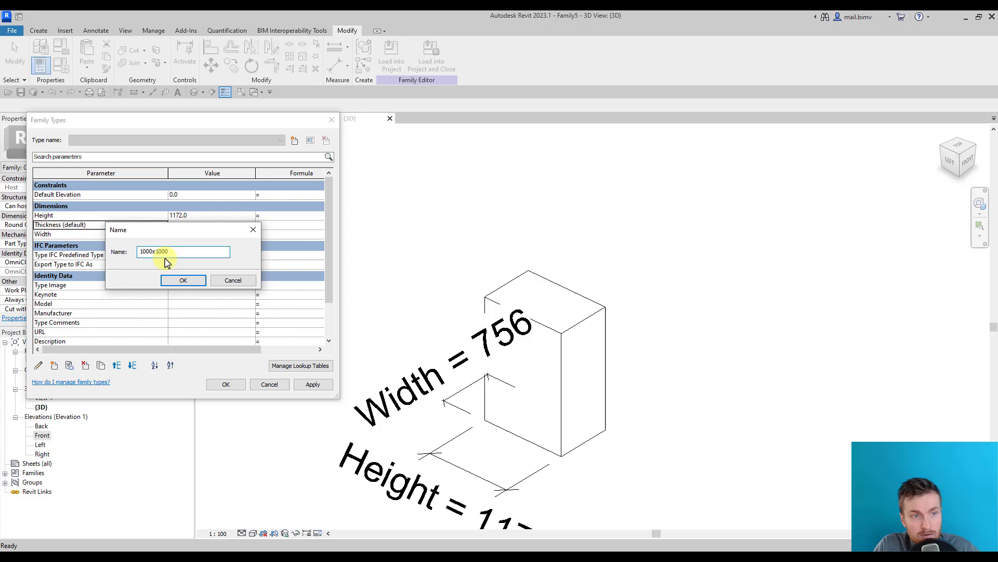
click(171, 286)
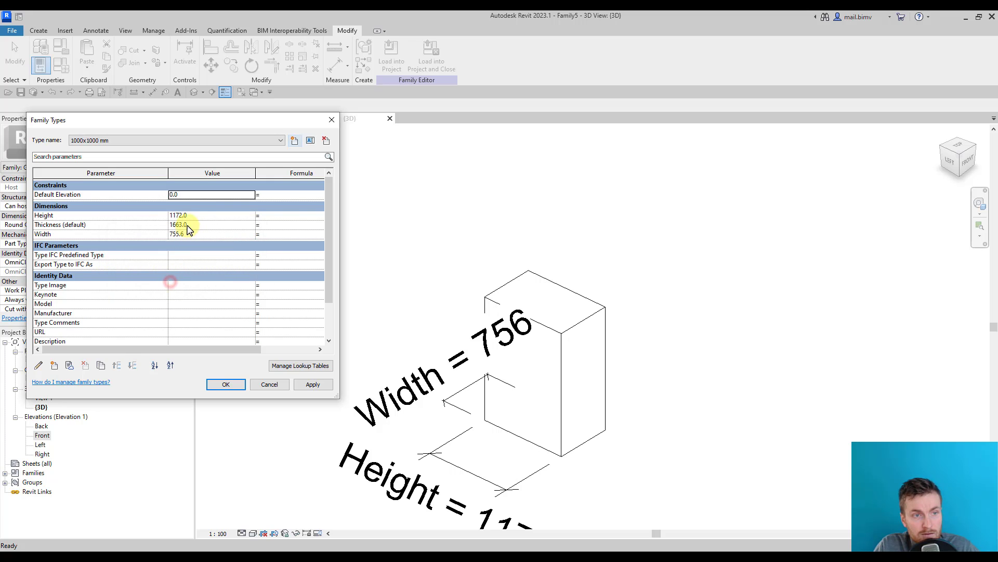
click(204, 216)
text(1000)
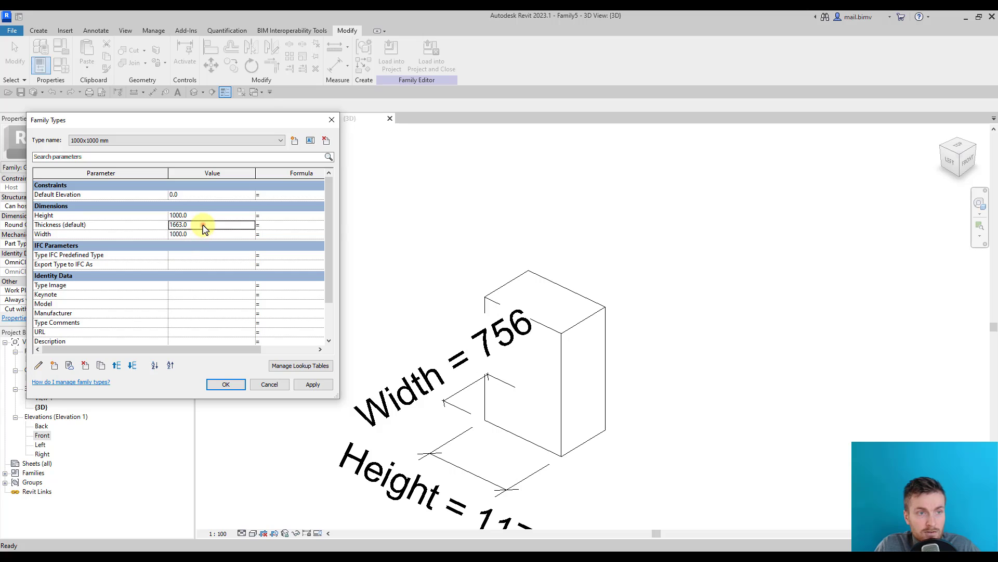
click(82, 140)
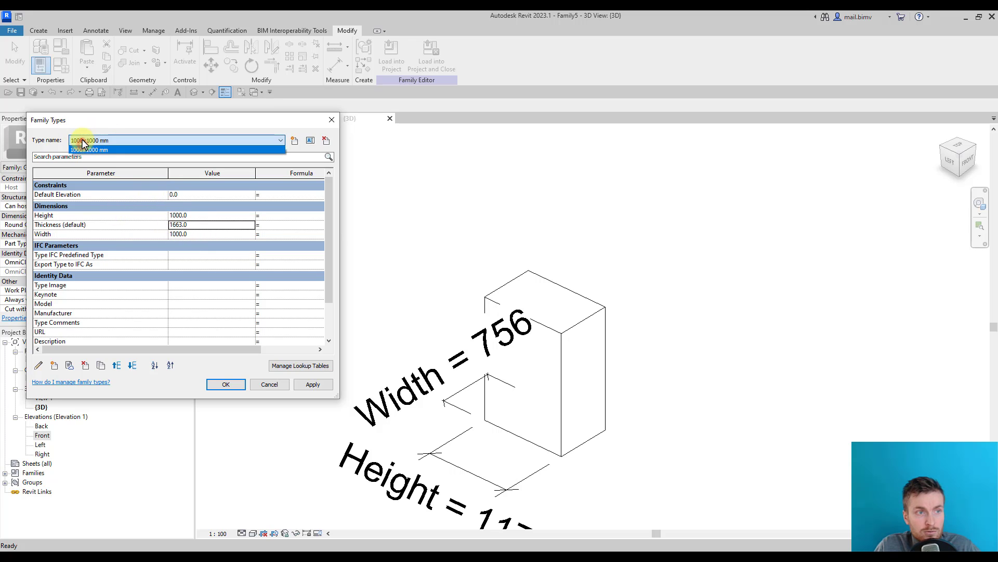
- Add a new type '2000x1000' with Height 2000 and Thickness 500
click(82, 141)
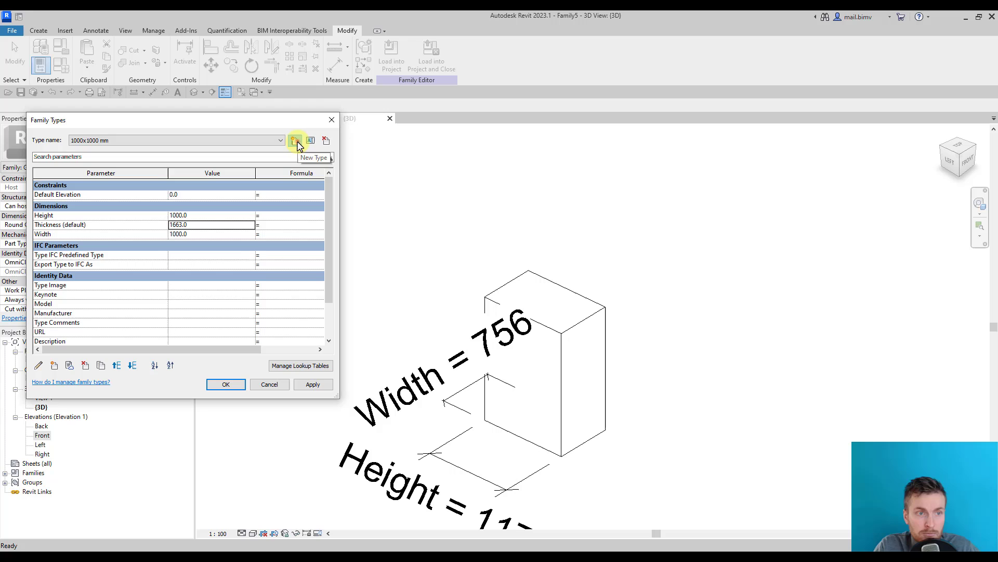
click(296, 142)
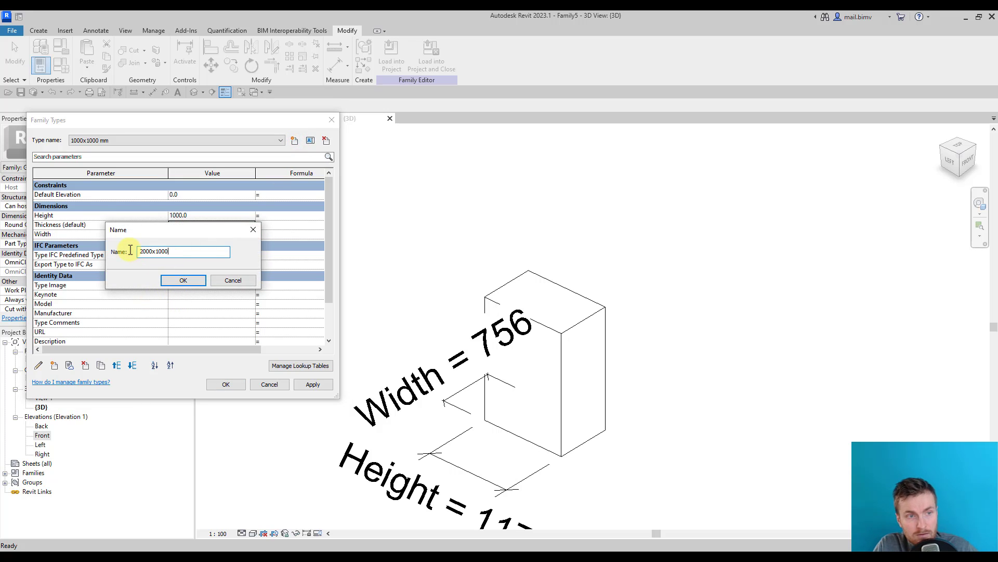
key(Return)
click(192, 215)
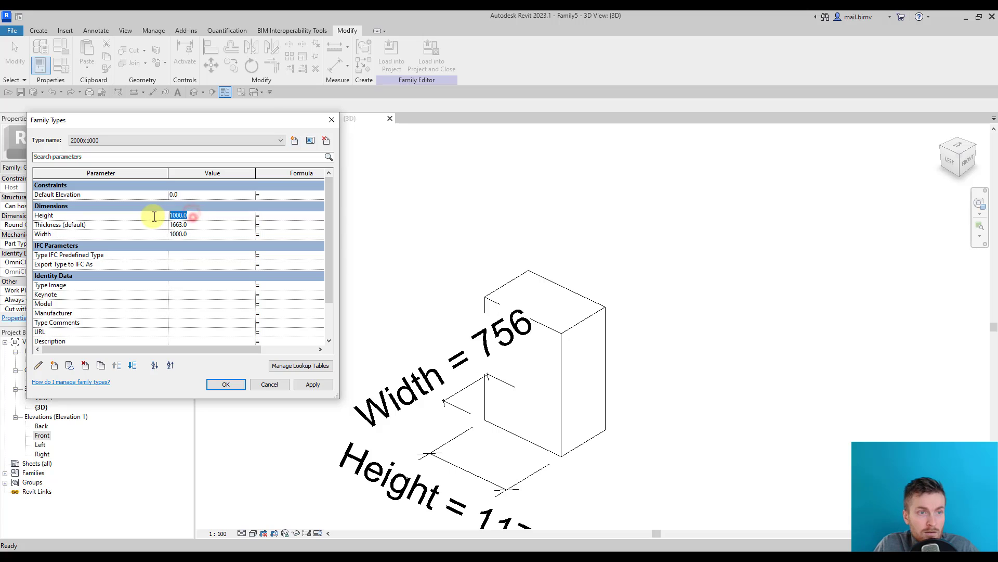
text(200)
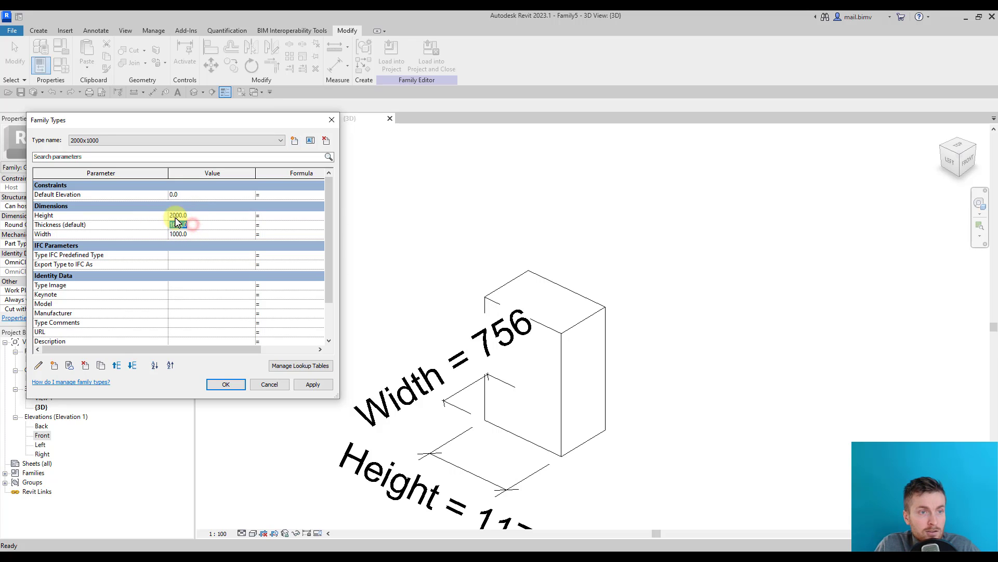
text(500)
click(206, 214)
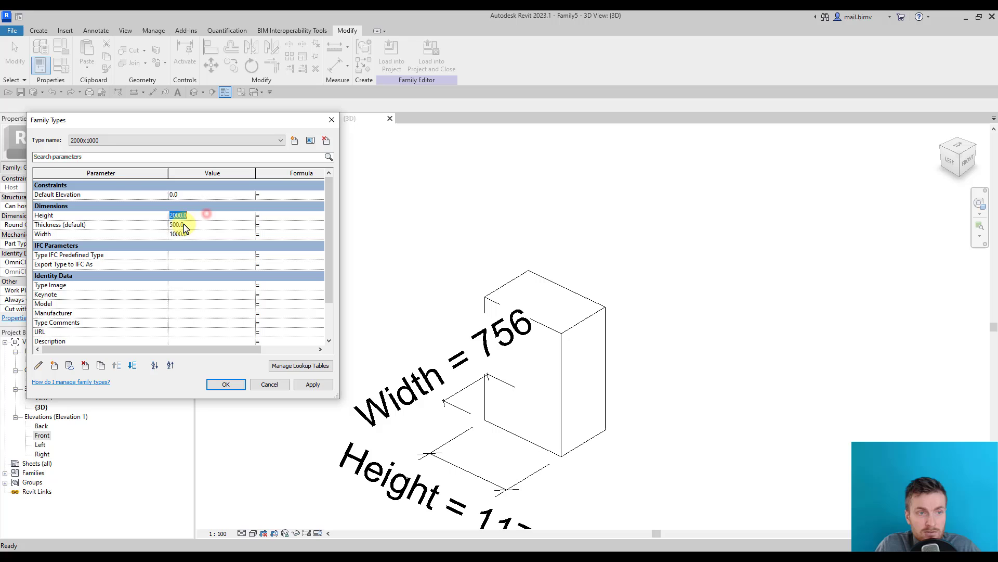
- Set the 1000x1000 mm type's Thickness to 500, then return to 2000x1000
click(101, 141)
click(99, 150)
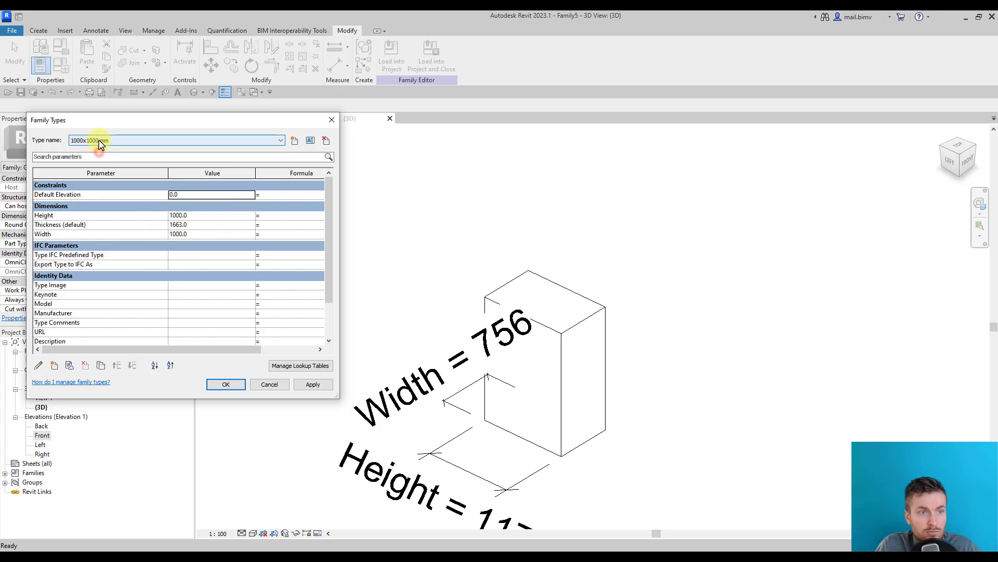
click(196, 224)
text(500)
click(203, 207)
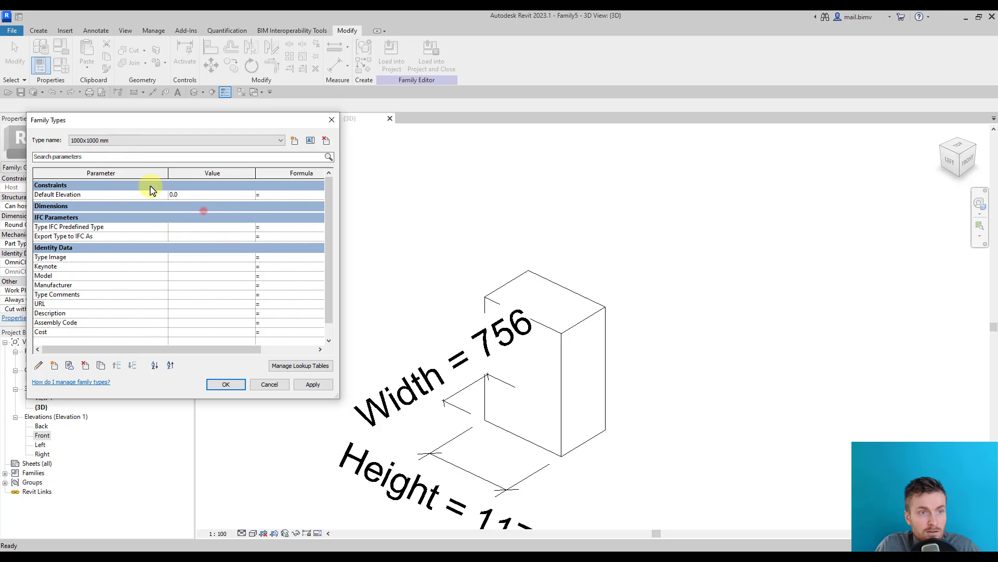
click(185, 205)
click(122, 141)
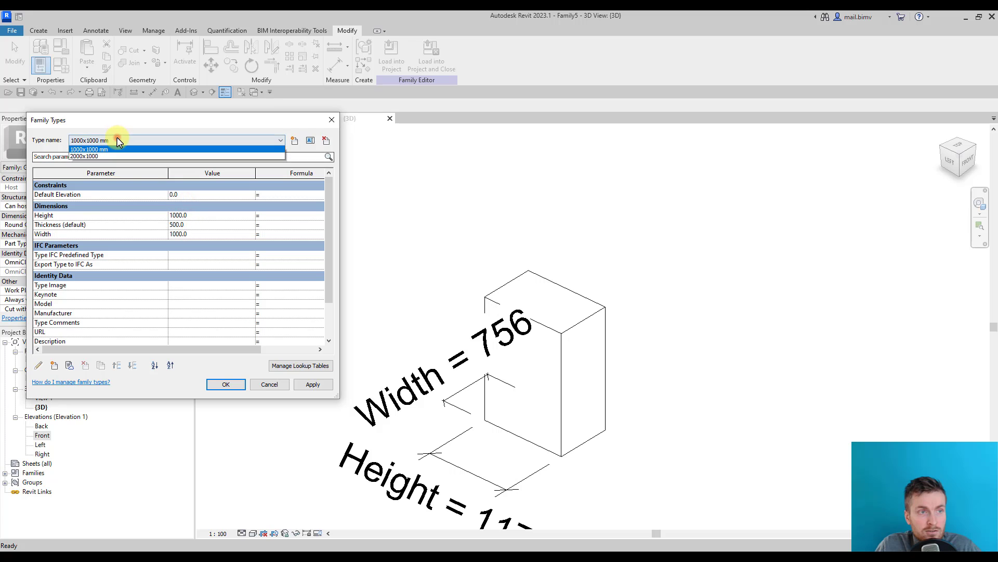
click(100, 156)
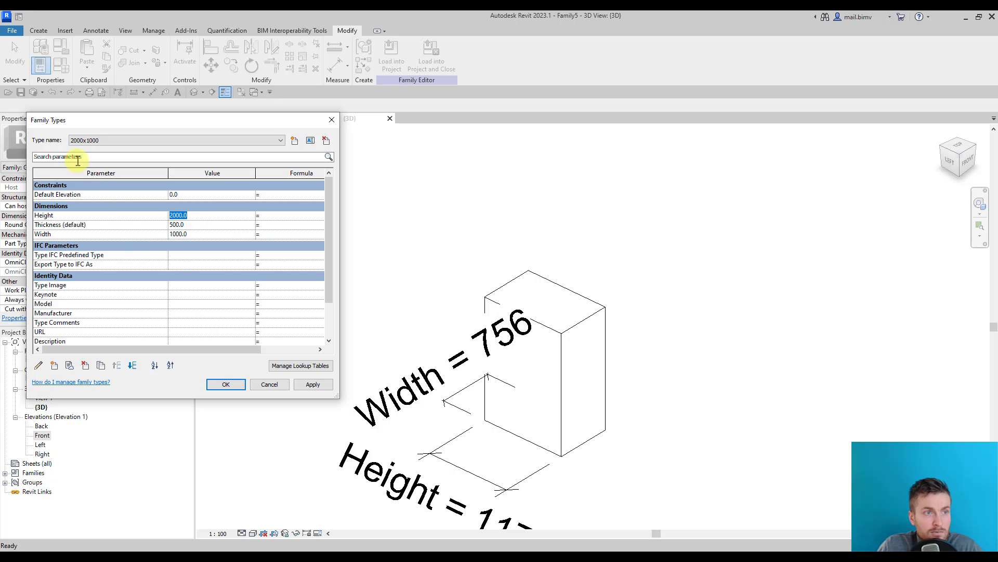
- Create 'Type 3' with Height 500, applying a trial Width of 200
click(295, 140)
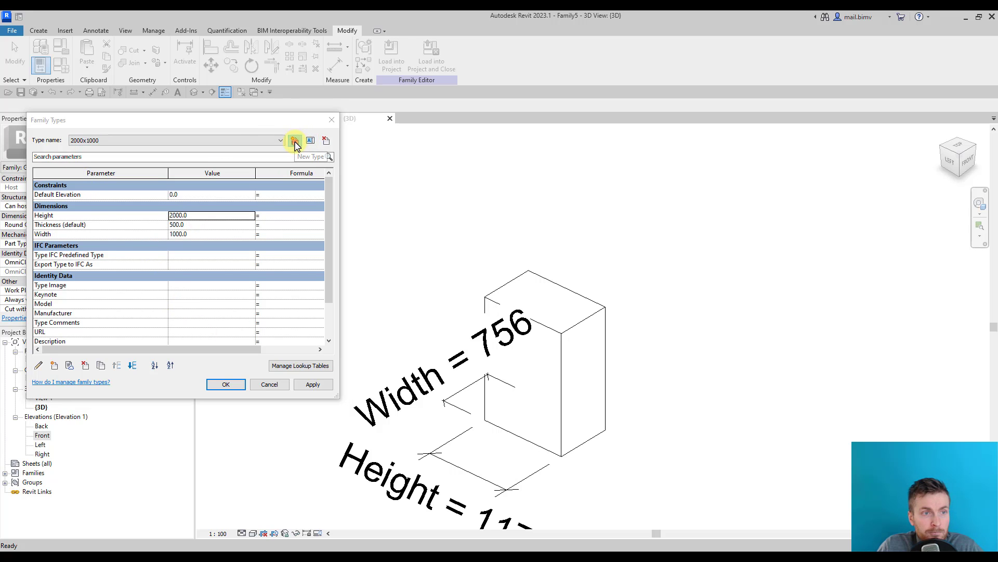
click(176, 284)
click(200, 216)
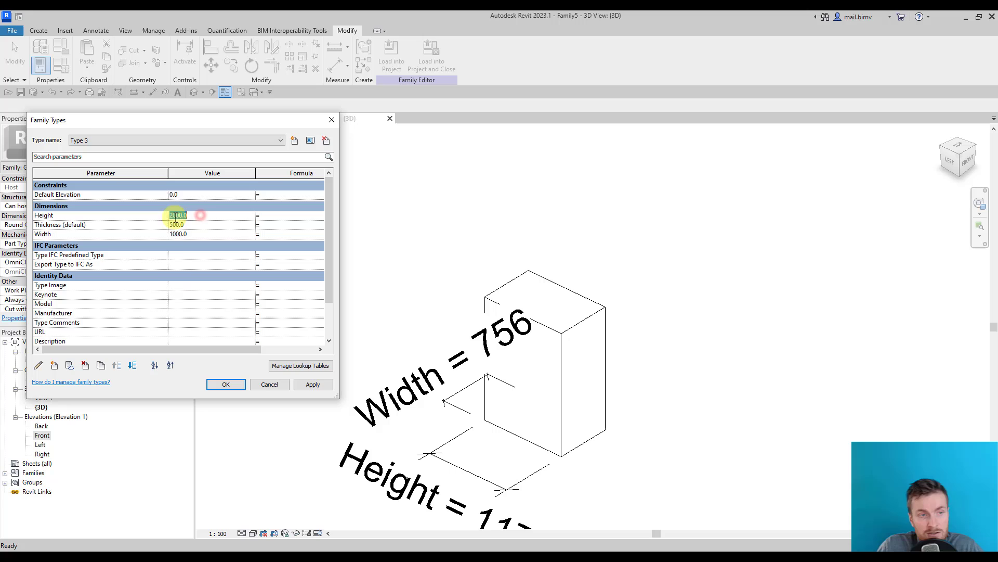
text(500)
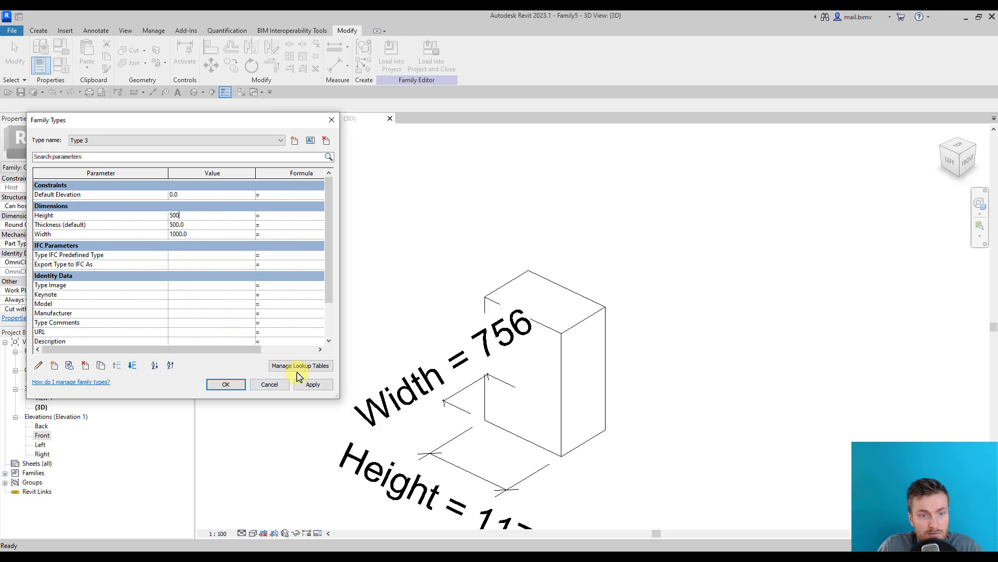
click(313, 384)
click(197, 234)
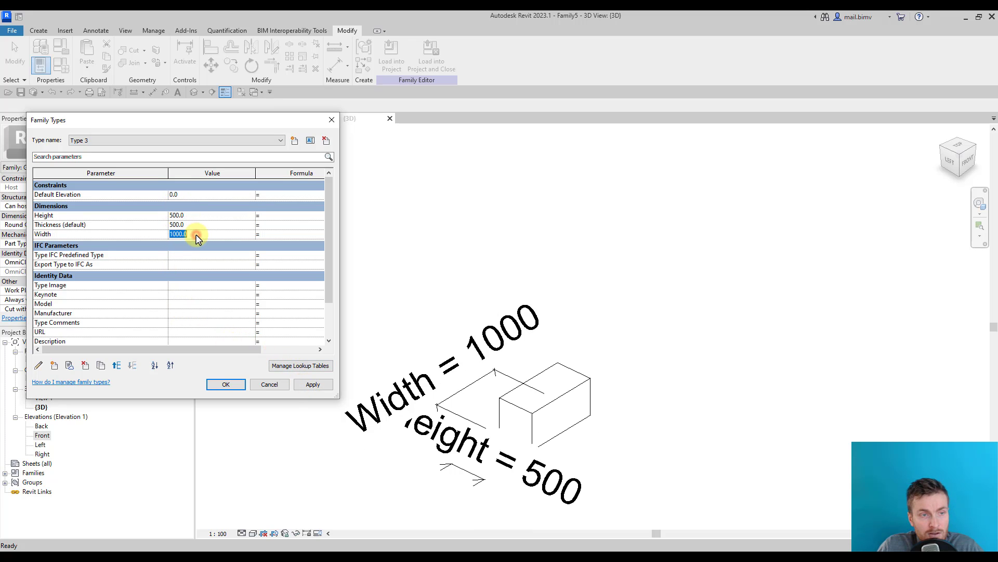
text(200)
click(312, 385)
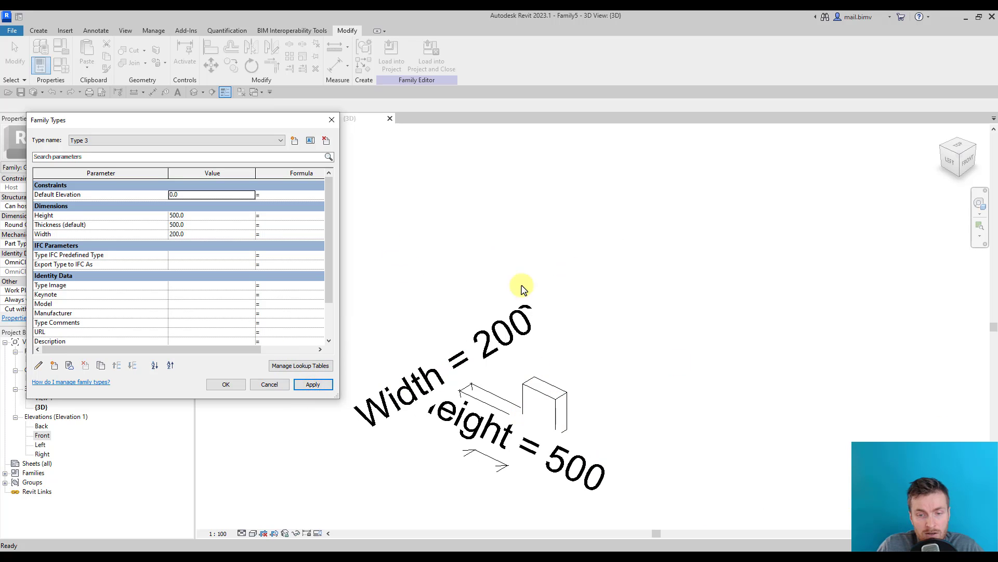
- Set Type 3's Width to 1500, apply it, and confirm Family Types with OK
click(198, 224)
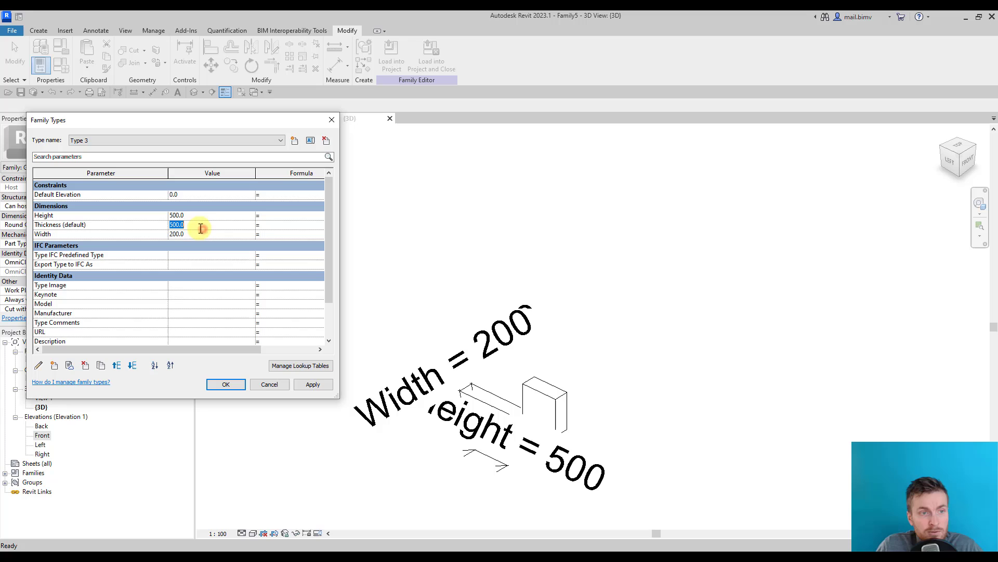
click(188, 233)
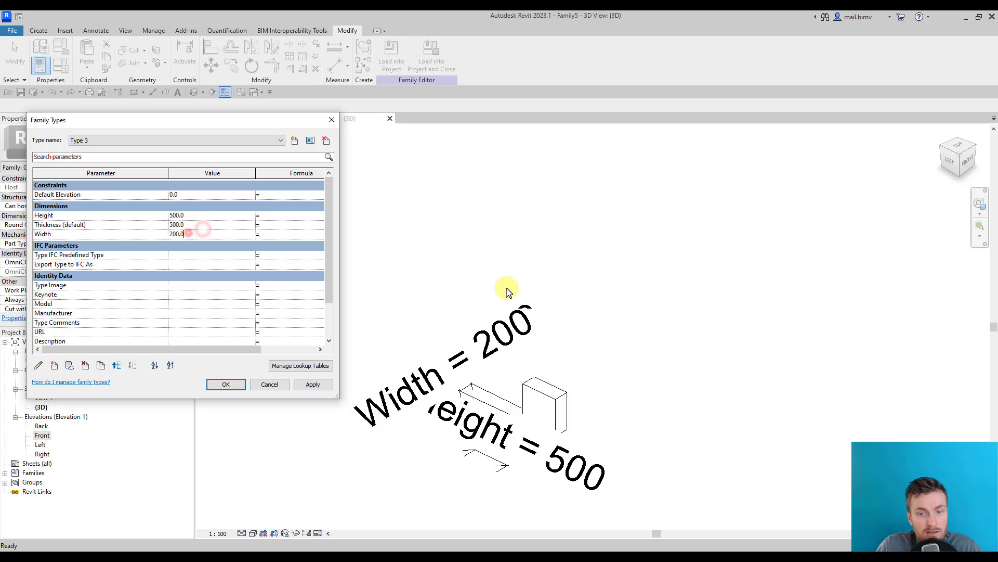
click(214, 237)
text(1500)
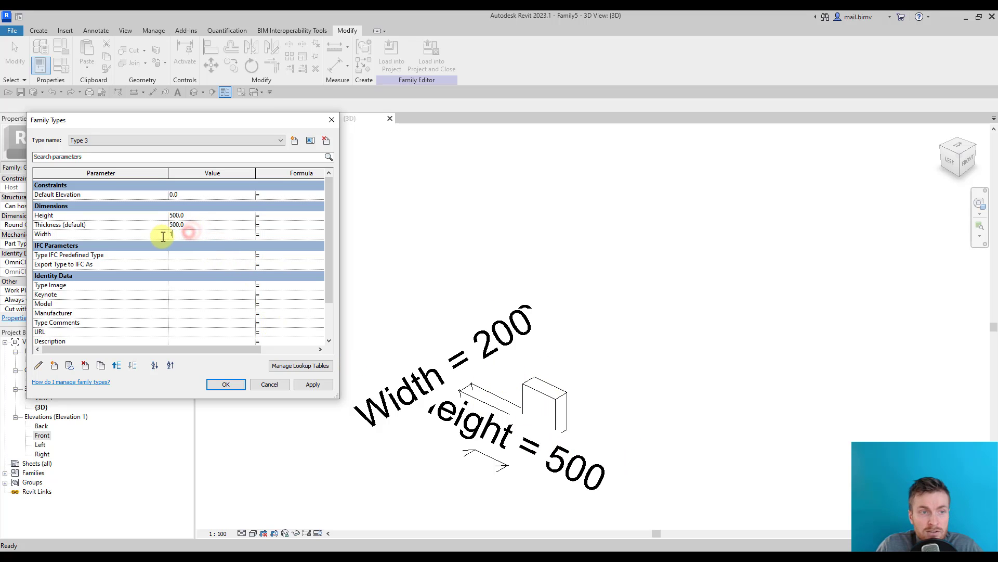
click(311, 384)
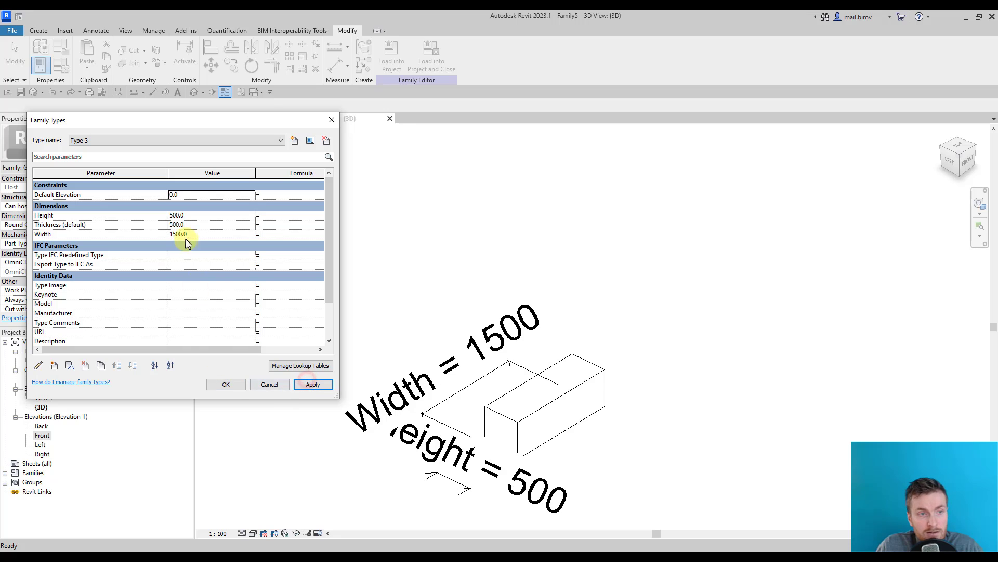
click(224, 385)
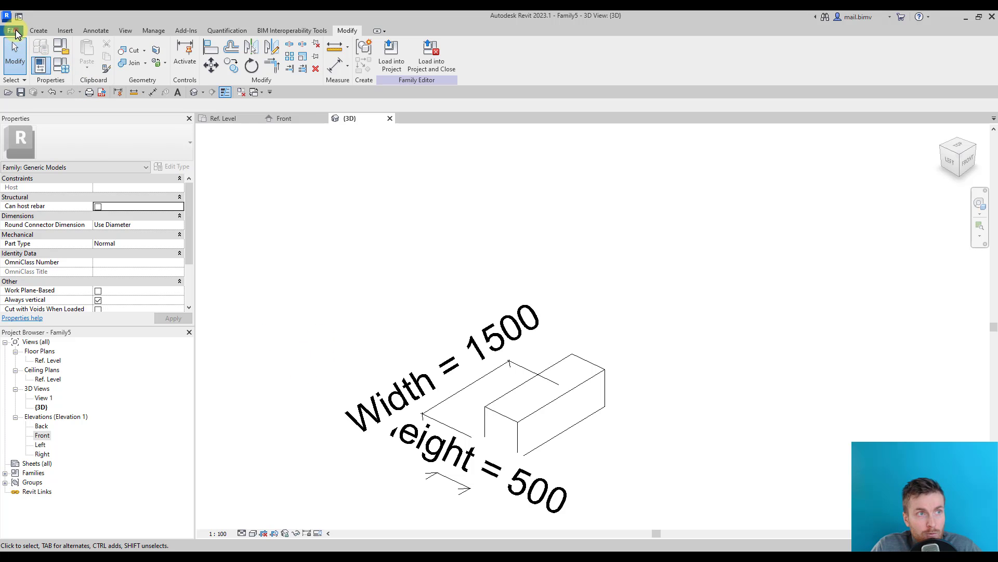
- Create a new project from the Metric-Architectural template
click(18, 33)
mouse_move(63, 71)
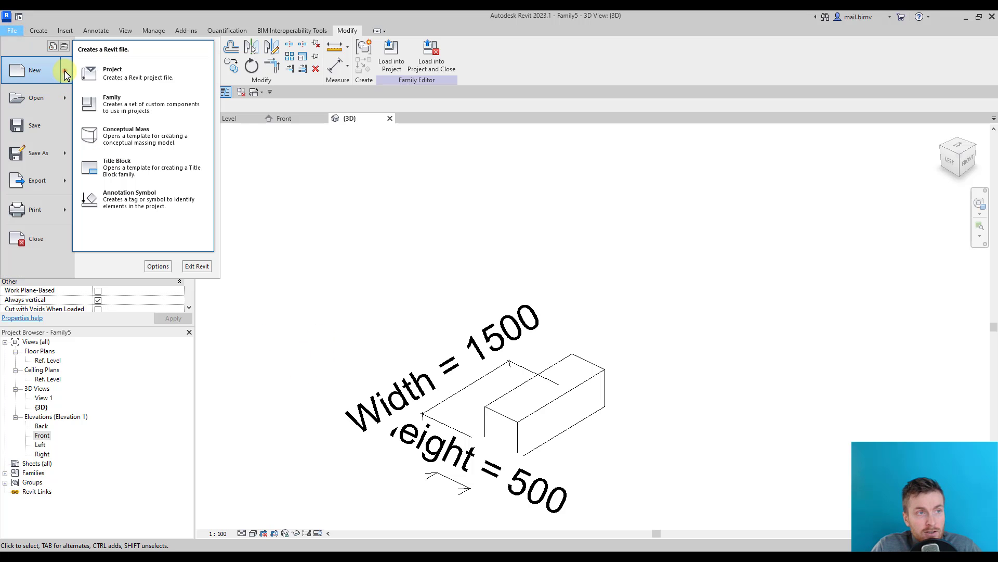
click(116, 77)
click(446, 264)
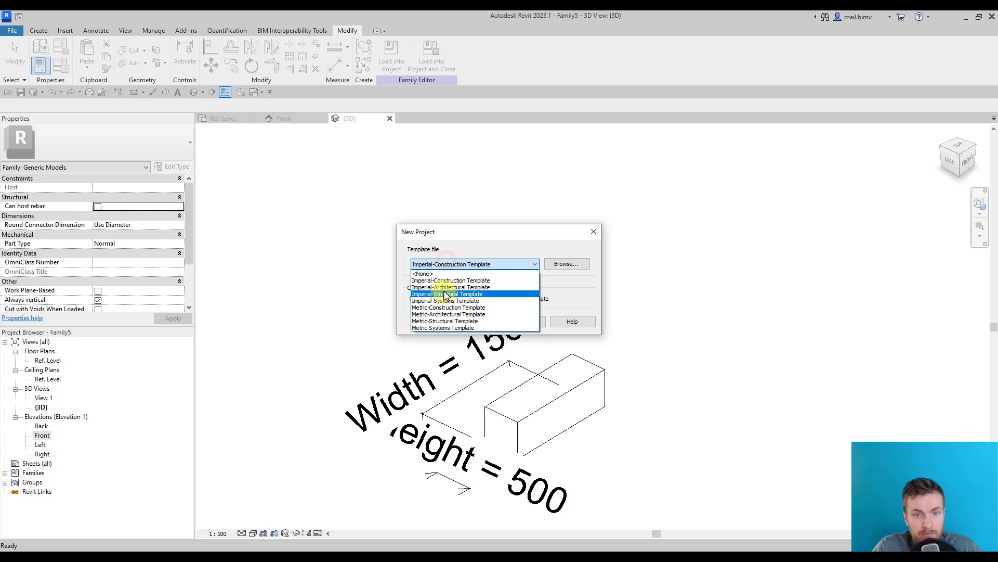
click(442, 315)
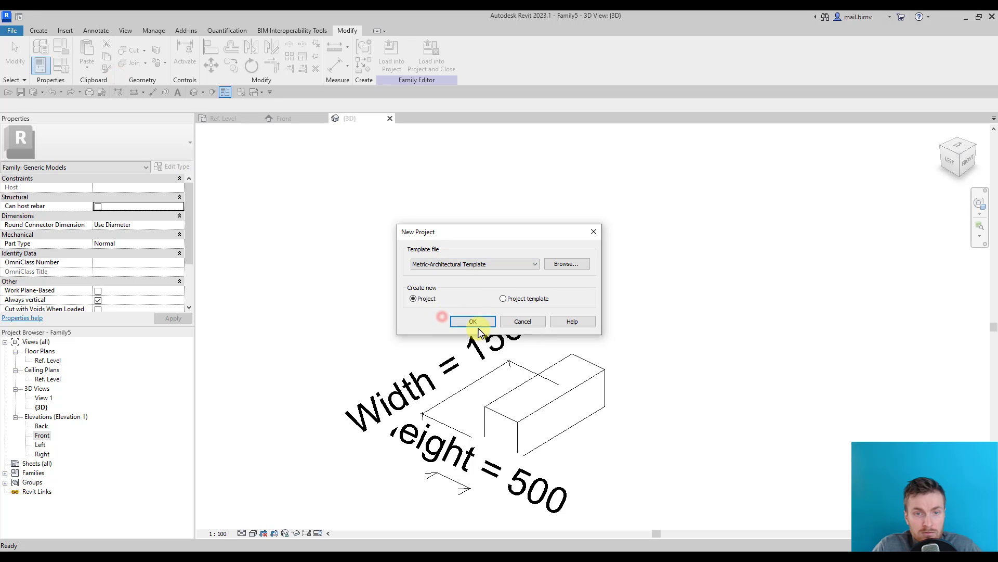
click(473, 322)
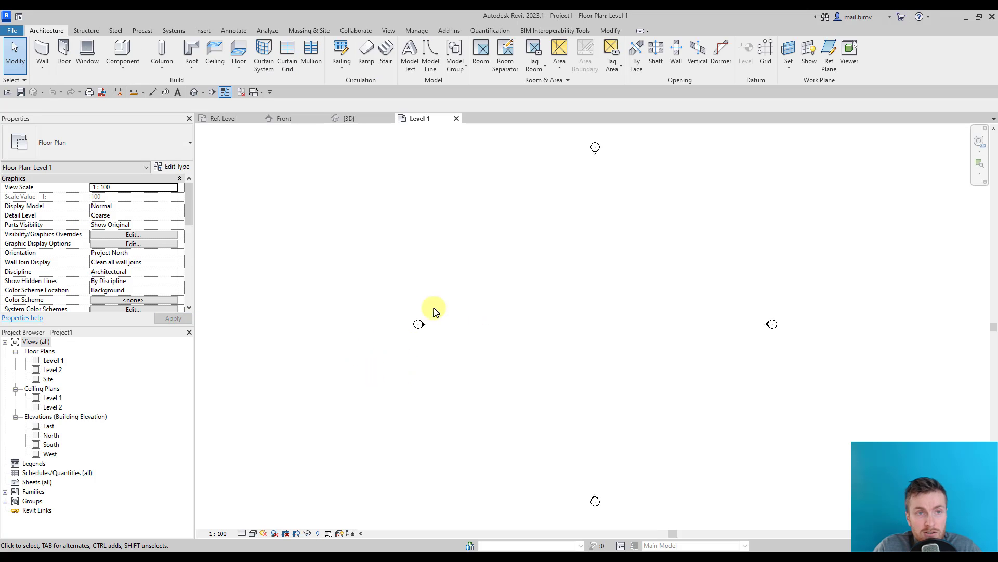
- Load the cube family into the new project and place a 1000x1000 mm cube on Level 1
click(344, 119)
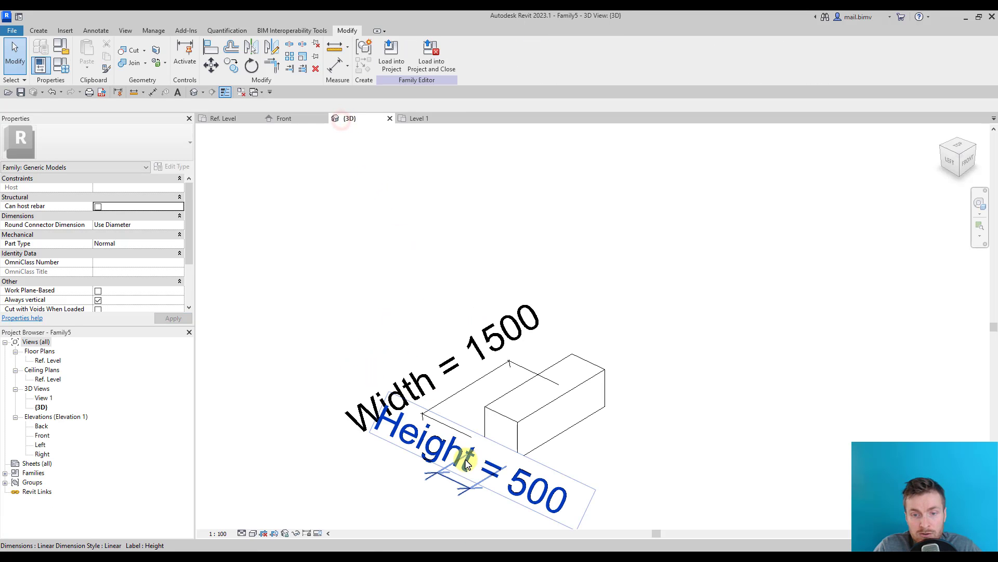
click(390, 52)
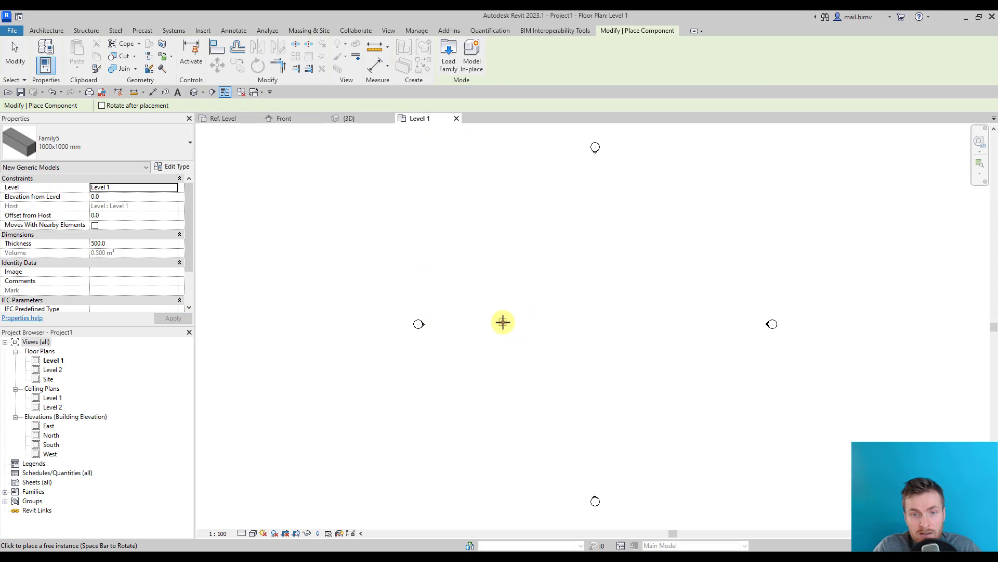
click(504, 322)
scroll(471, 336, up, 3)
click(61, 144)
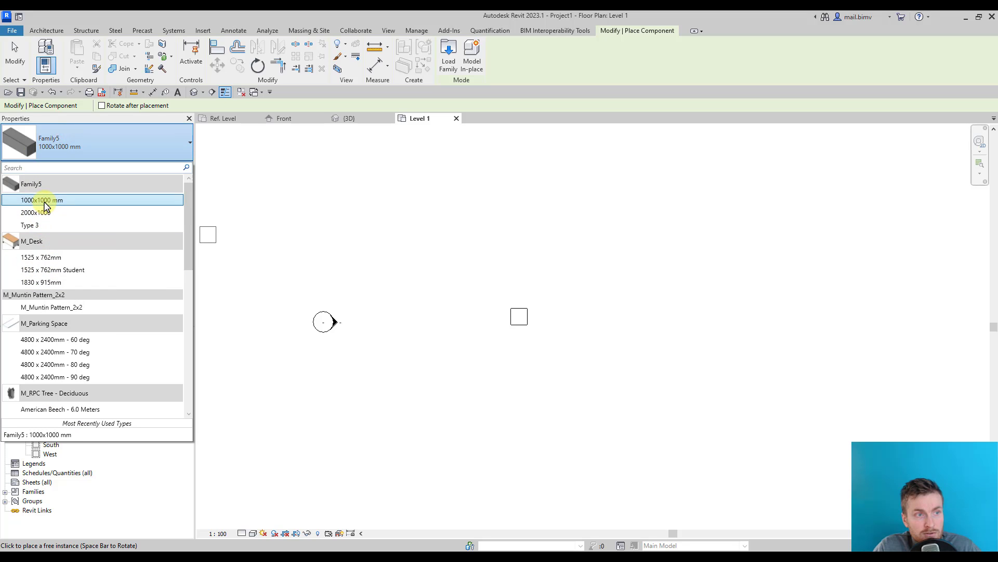
click(42, 201)
- Place a 2000x1000 cube and a Type 3 cube beside it, then view them in the default 3D view
click(91, 141)
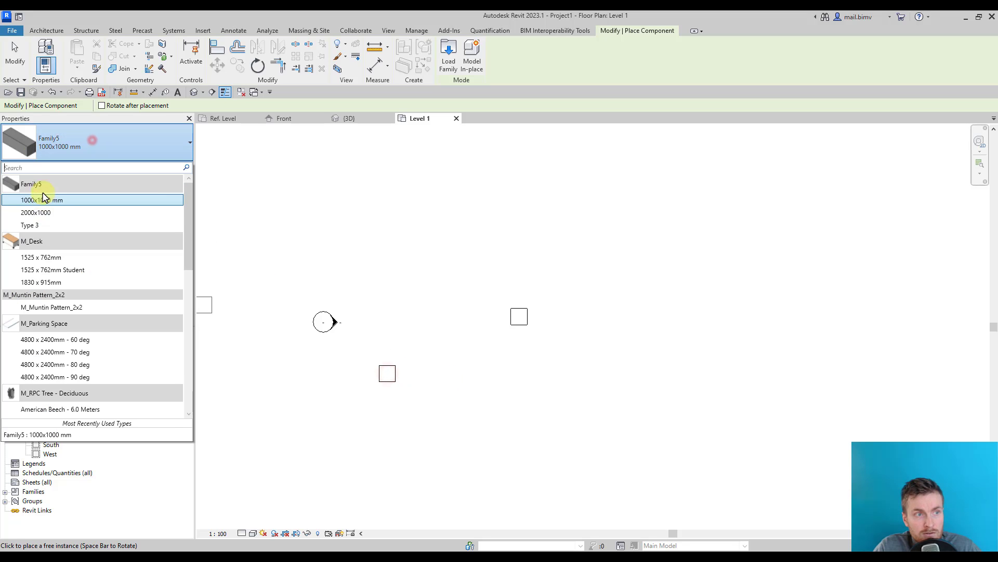
click(39, 210)
click(420, 372)
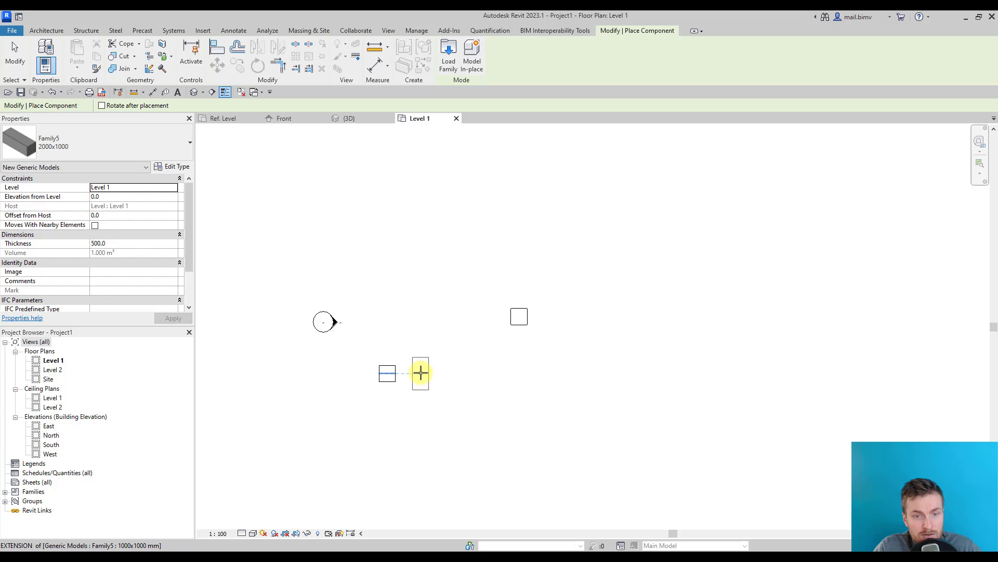
click(78, 134)
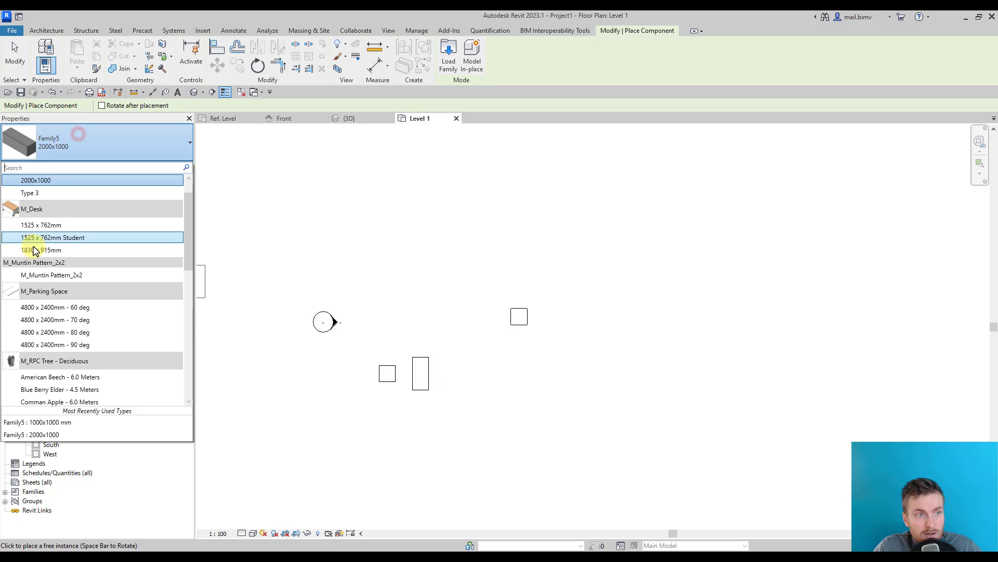
click(45, 192)
click(459, 373)
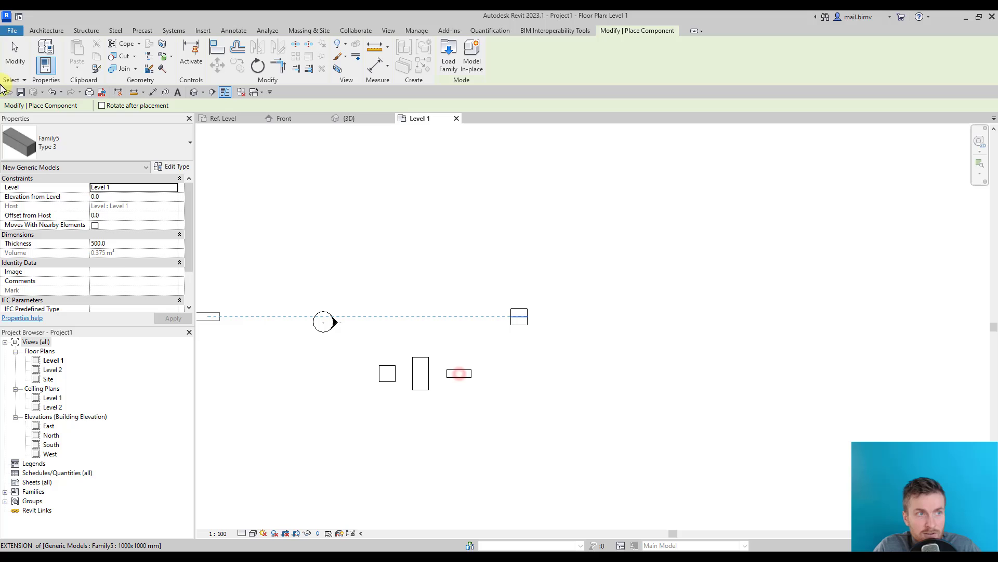
click(15, 52)
click(194, 97)
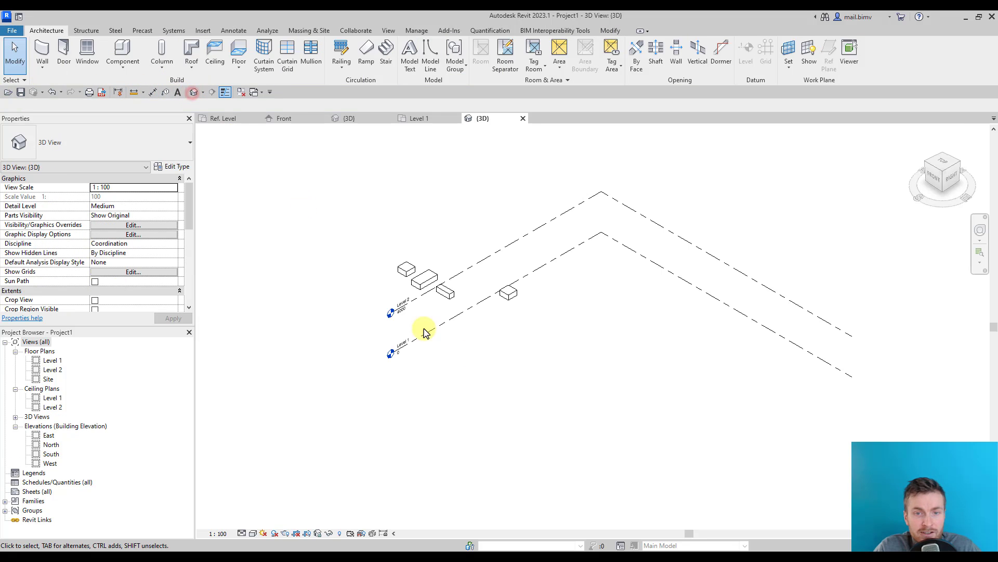
- Select the leftmost cube in 3D and bring up its type properties
shift+middle_drag(424, 329, 543, 412)
scroll(541, 411, up, 5)
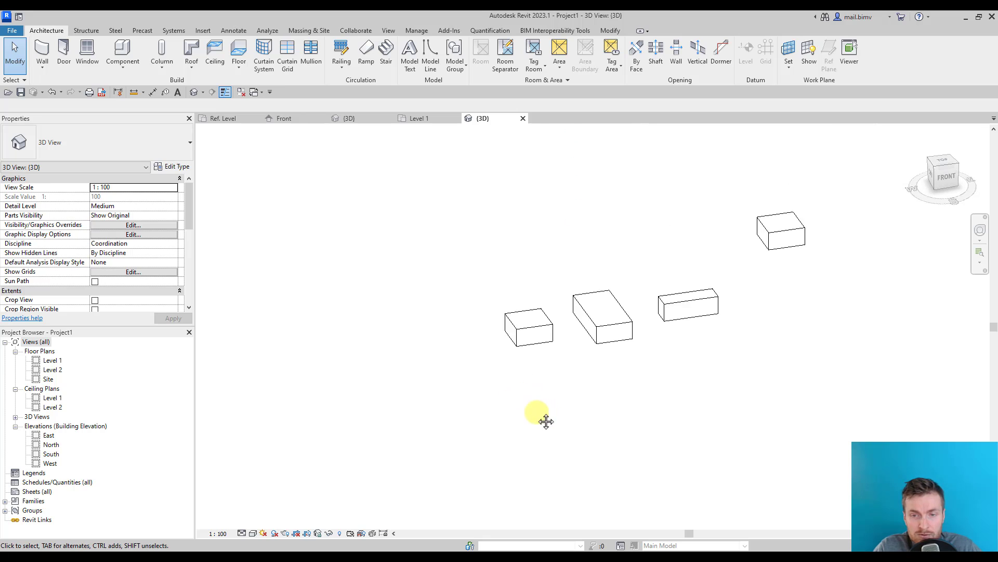
click(474, 324)
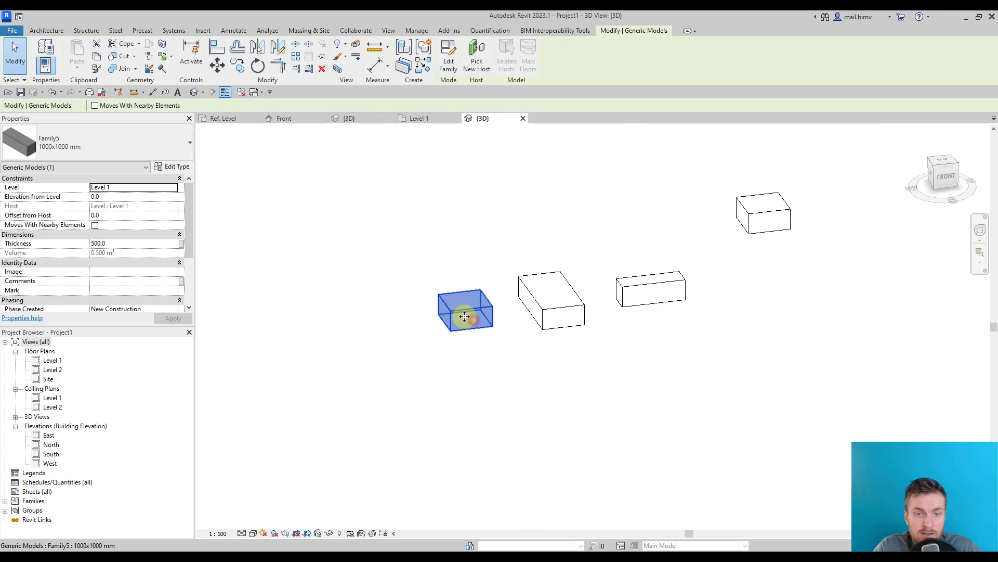
click(175, 166)
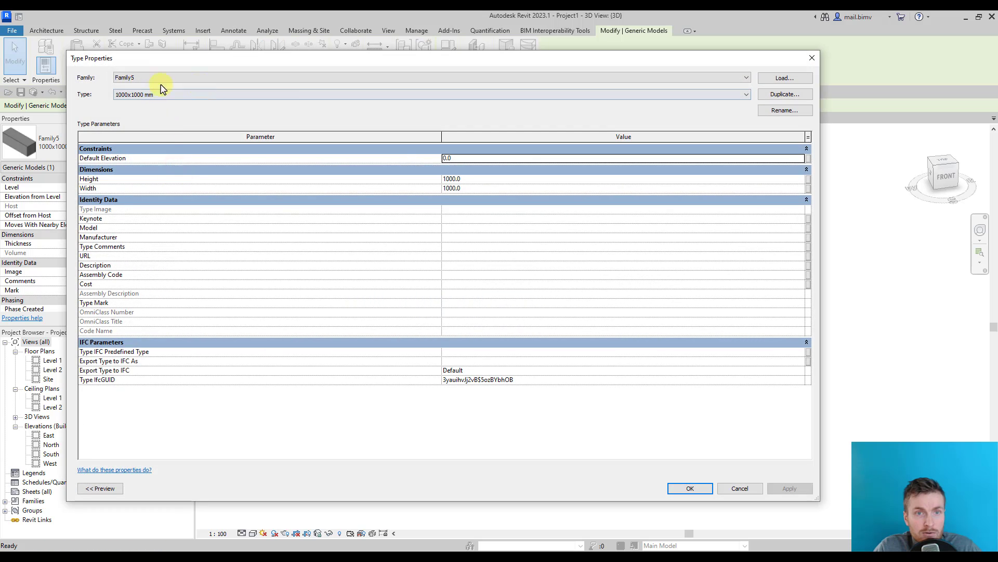
click(105, 179)
click(453, 188)
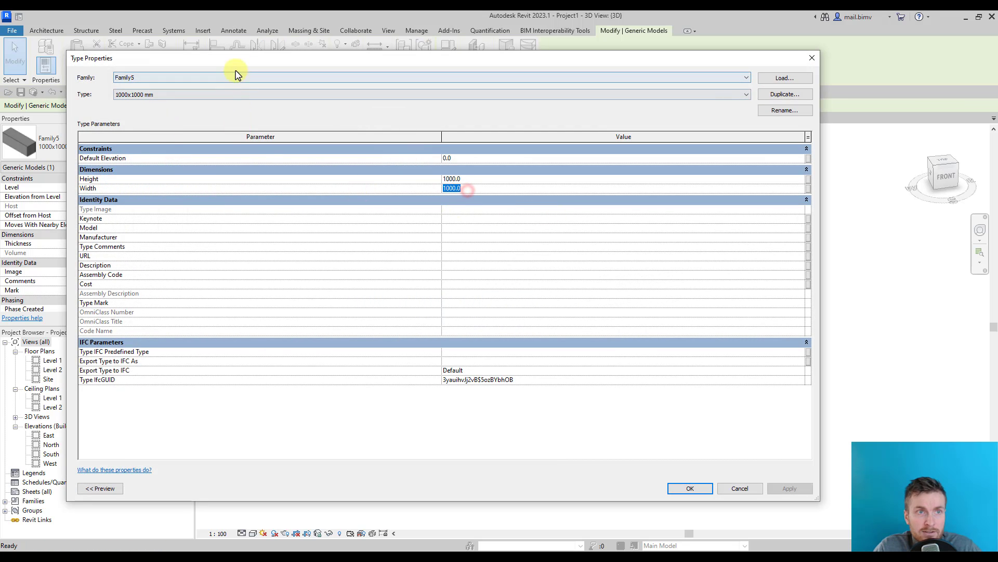
drag(252, 58, 377, 55)
drag(192, 50, 411, 155)
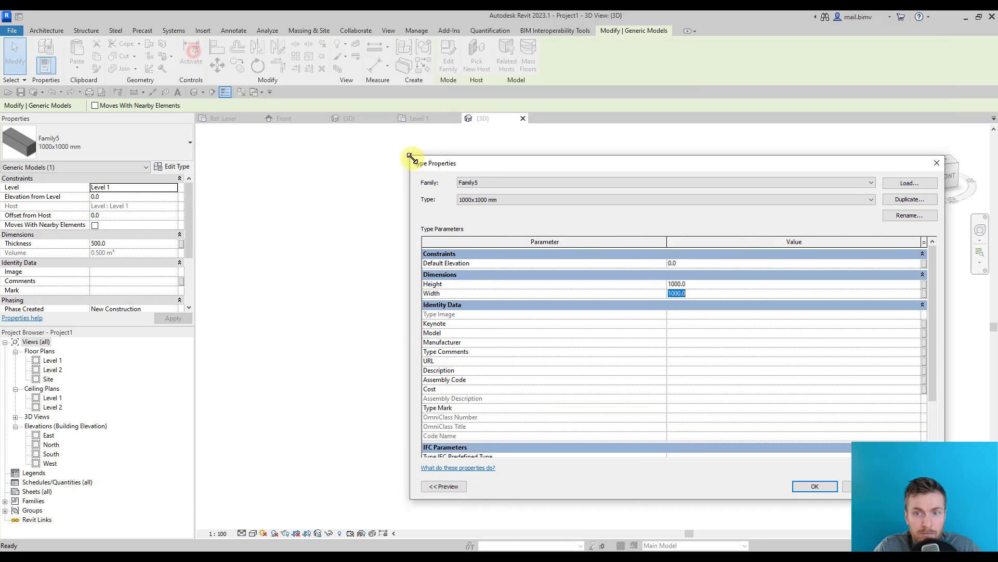
drag(487, 149, 318, 106)
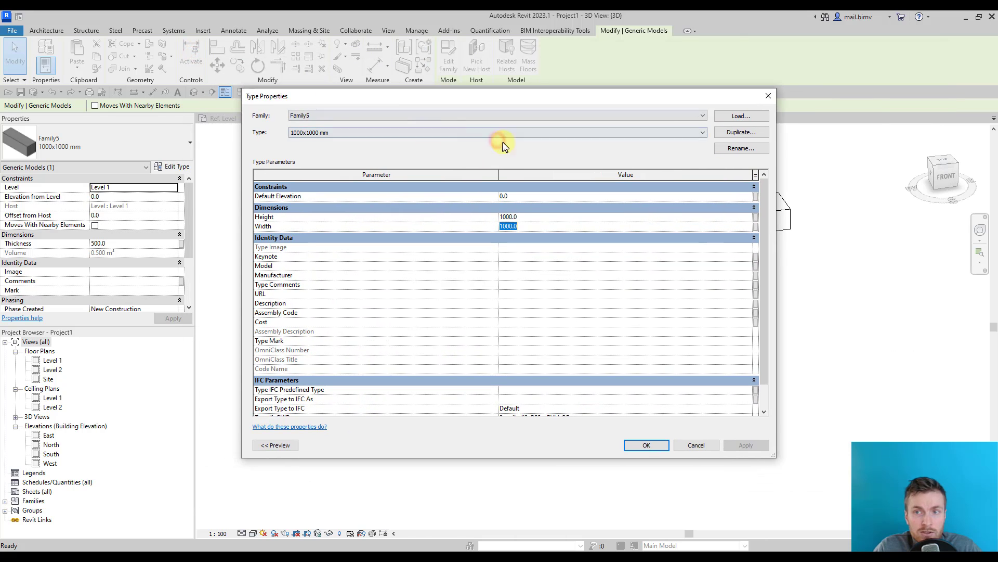
- Duplicate the 1000x1000 mm type as 1200x1200 with Height and Width 1200 and apply it
click(743, 133)
click(517, 271)
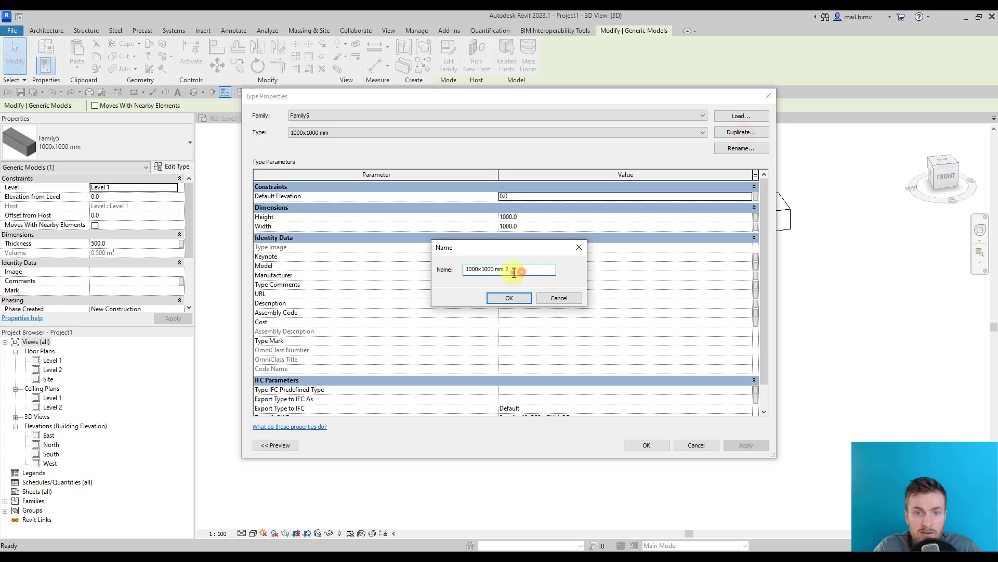
double_click(514, 271)
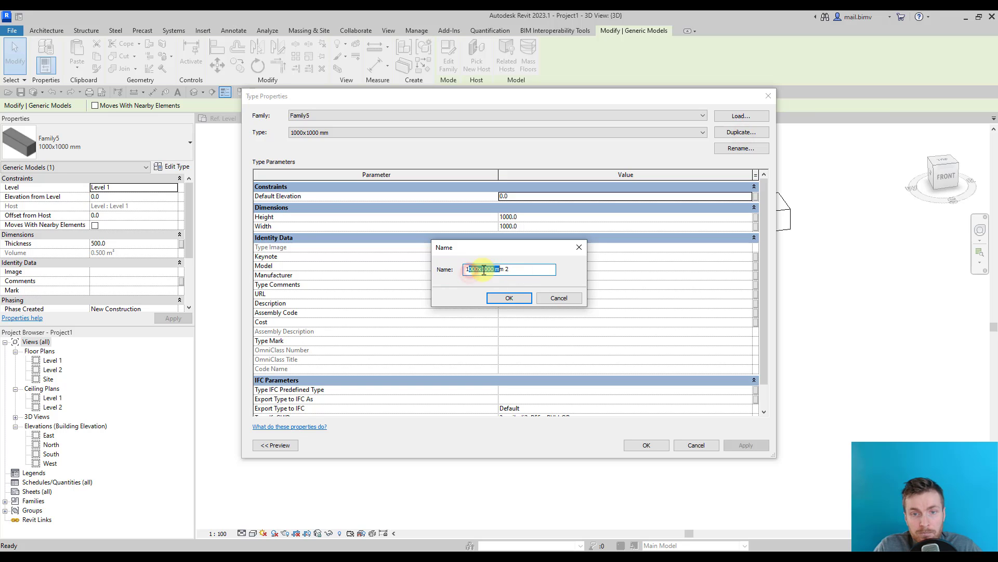
drag(502, 273, 454, 277)
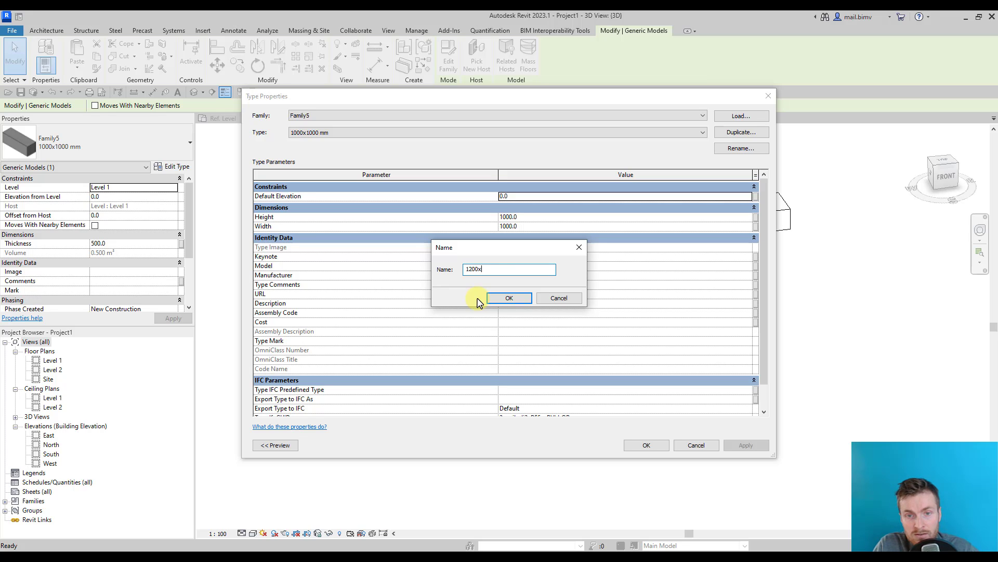
click(494, 299)
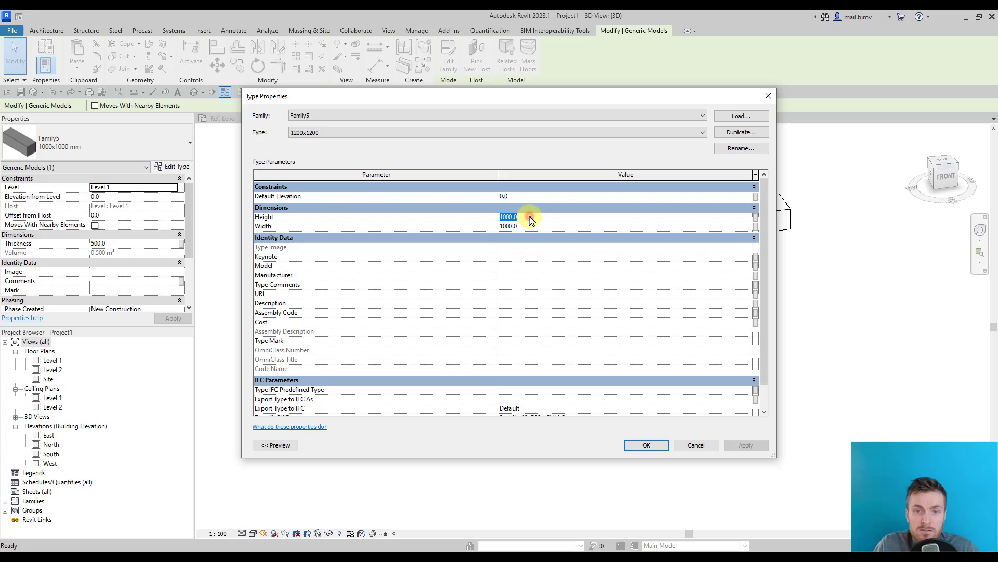
text(1200x12)
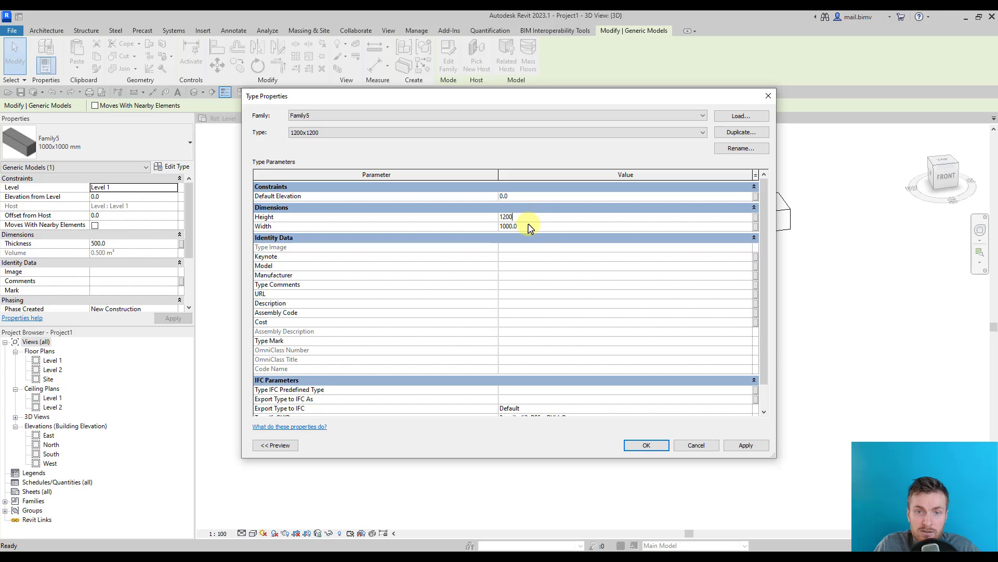
text(0)
drag(508, 100, 463, 86)
click(691, 432)
click(600, 432)
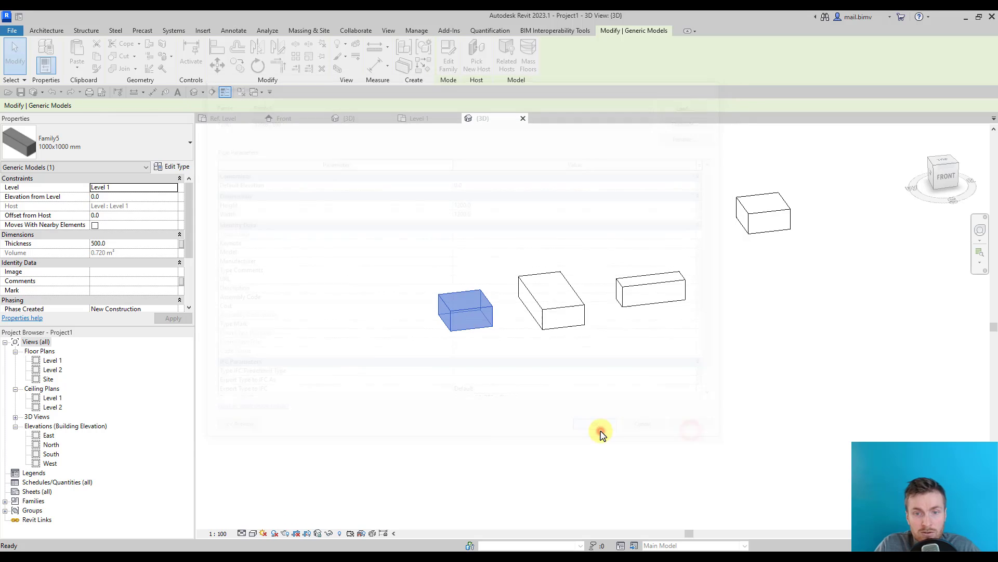
click(417, 410)
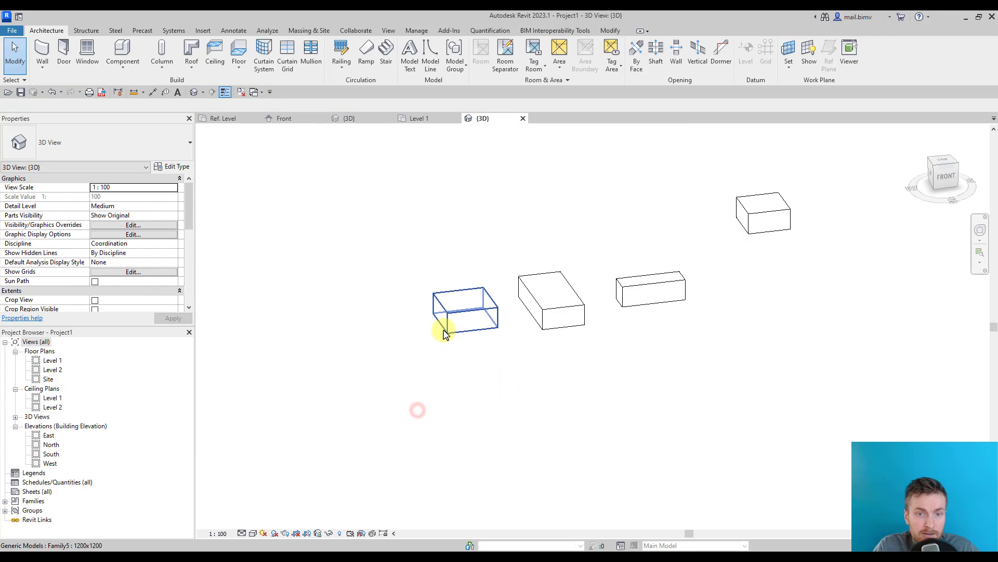
- Set Thickness to 1500 on the 1200x1200 cube and on the second cube
click(445, 331)
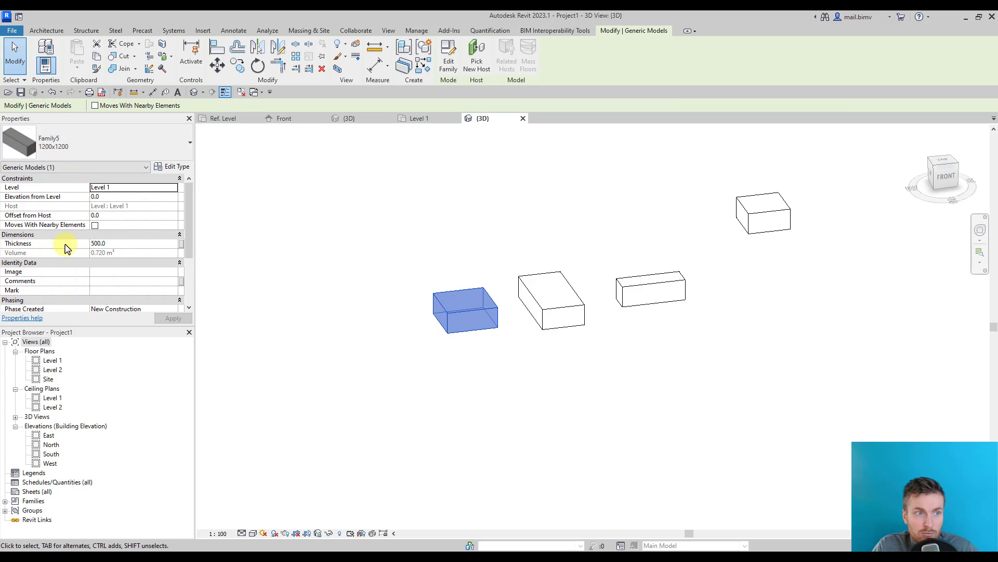
click(119, 244)
text(1500)
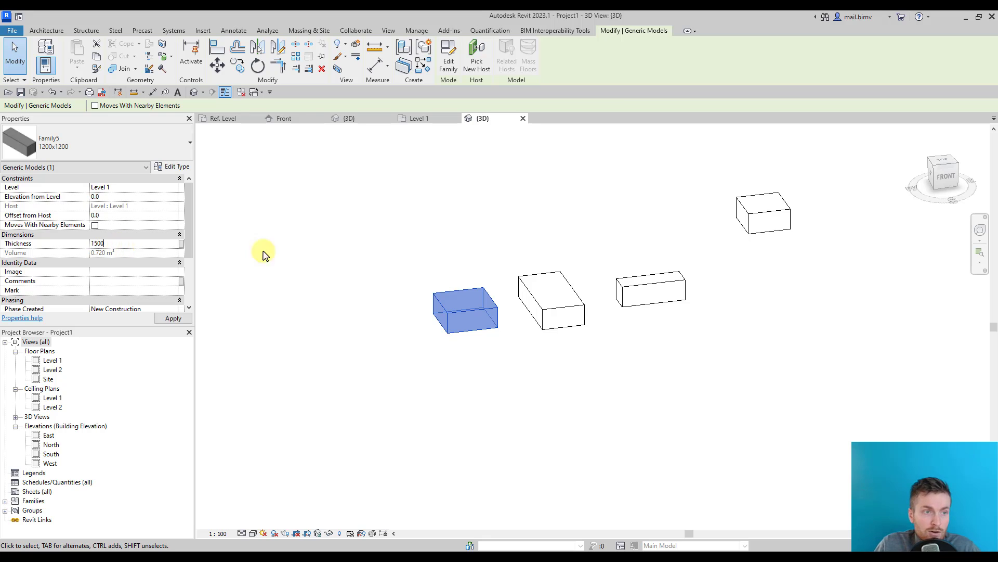
click(453, 370)
click(543, 326)
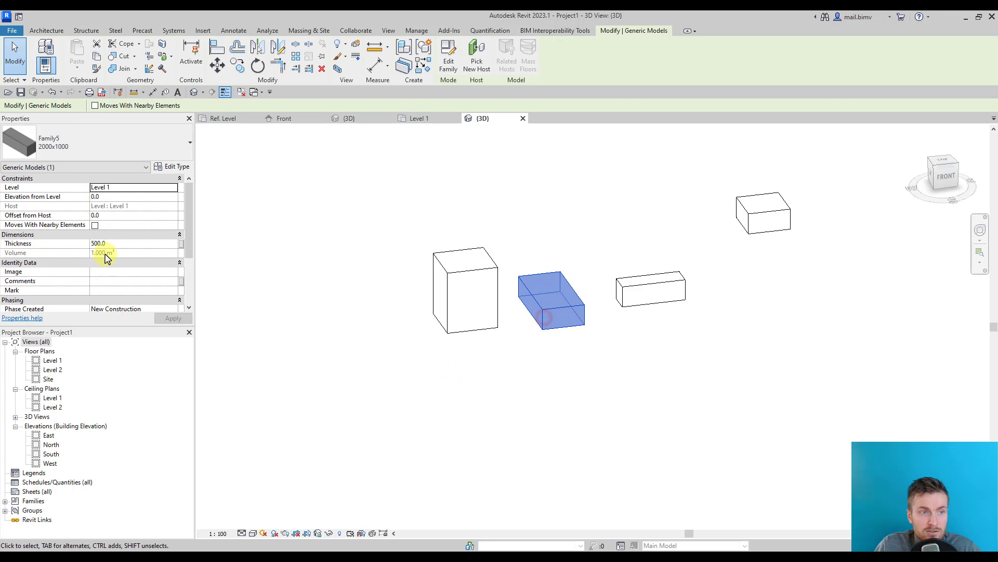
click(120, 243)
text(1500)
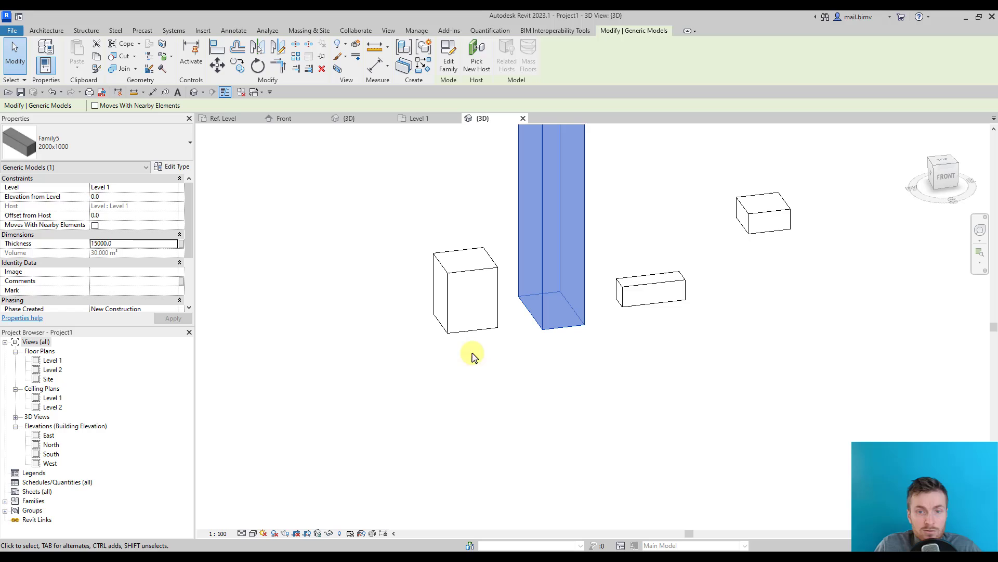
click(631, 297)
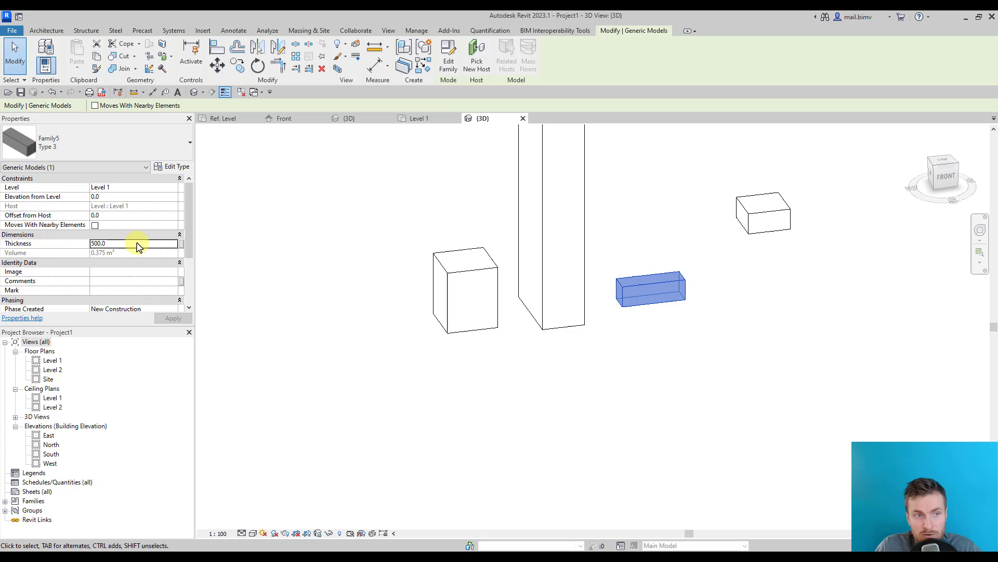
- Switch the left cube to the 1000x1000 mm type and enter a new Thickness for the tall column
click(554, 298)
click(61, 151)
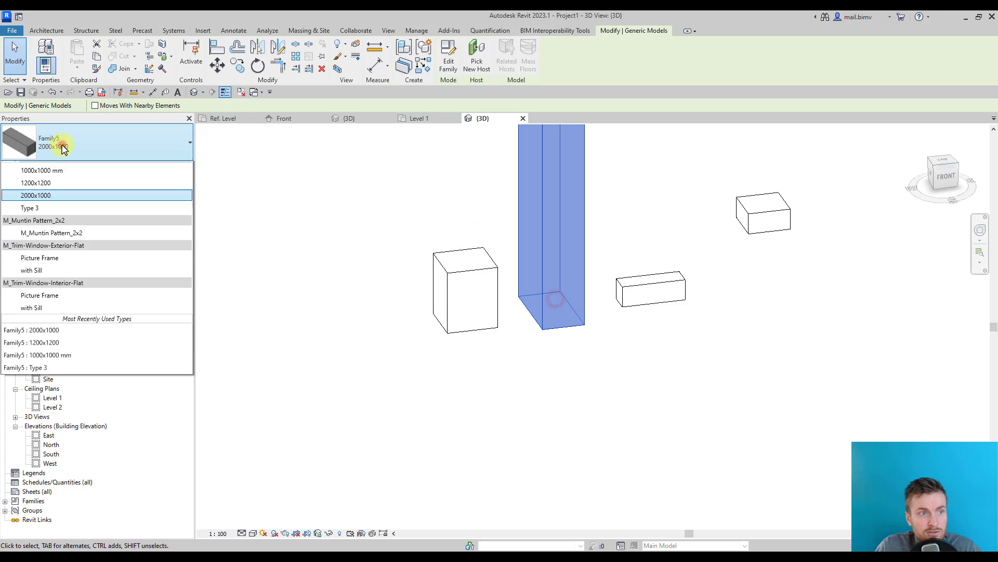
click(44, 202)
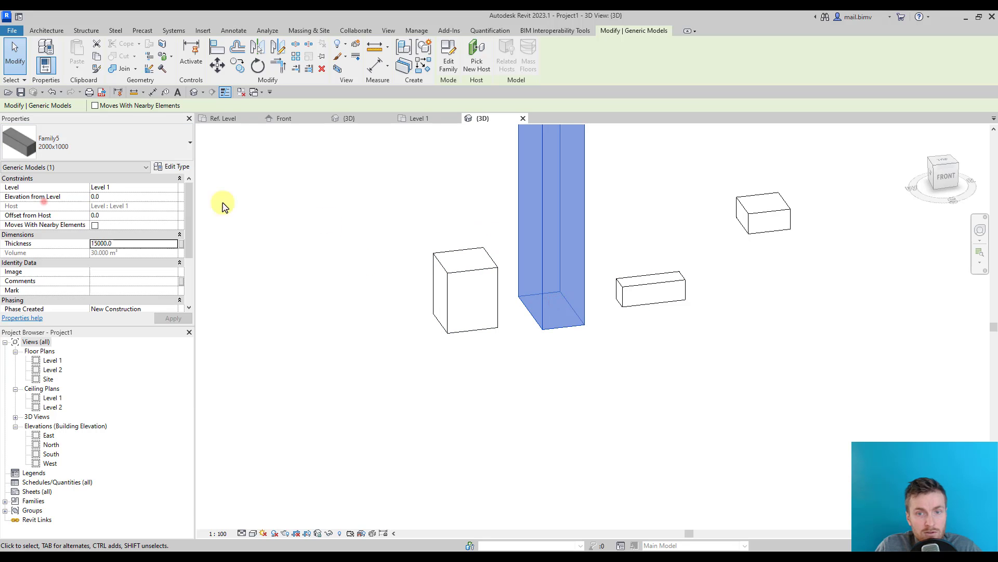
click(464, 304)
click(94, 155)
click(46, 200)
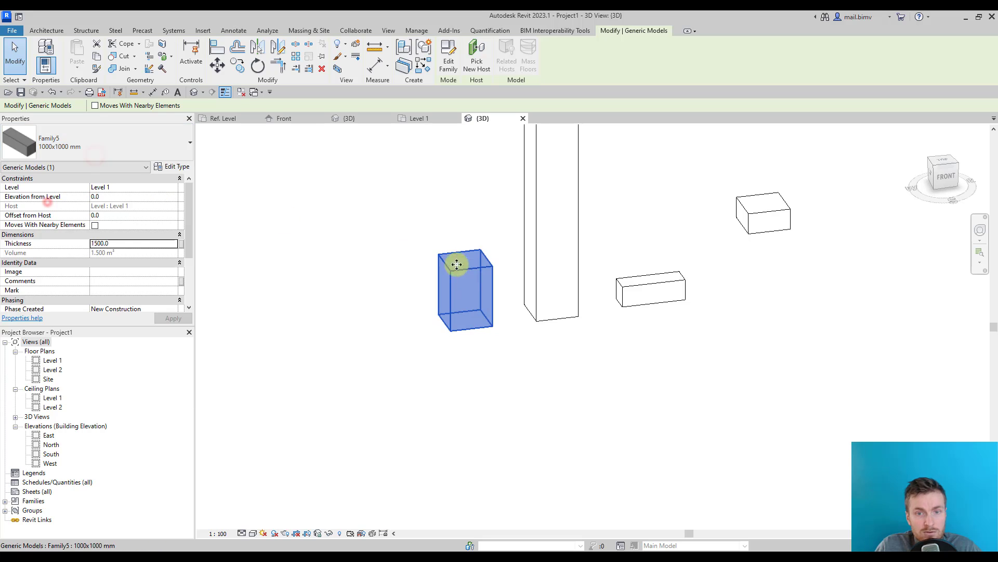
click(551, 256)
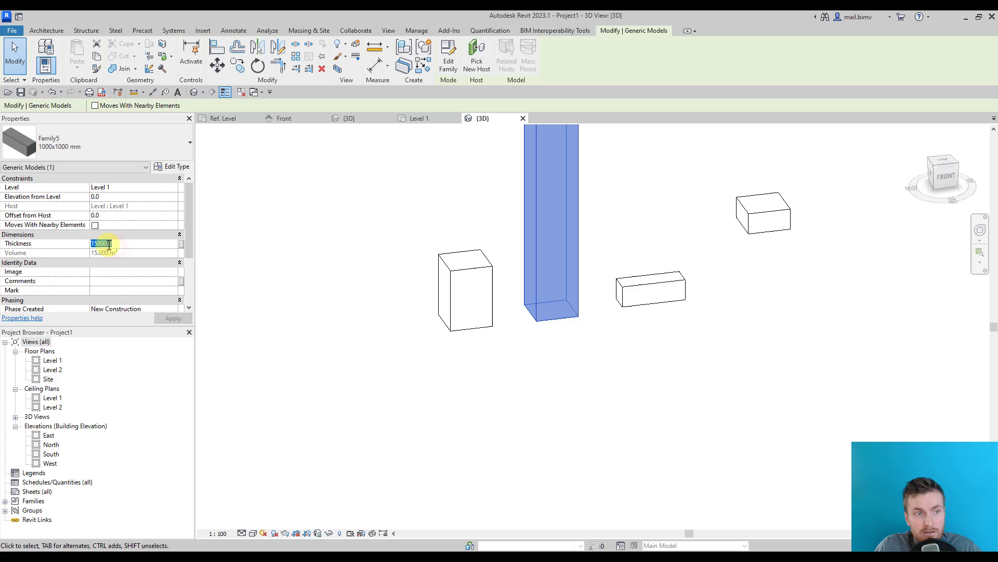
text(1500)
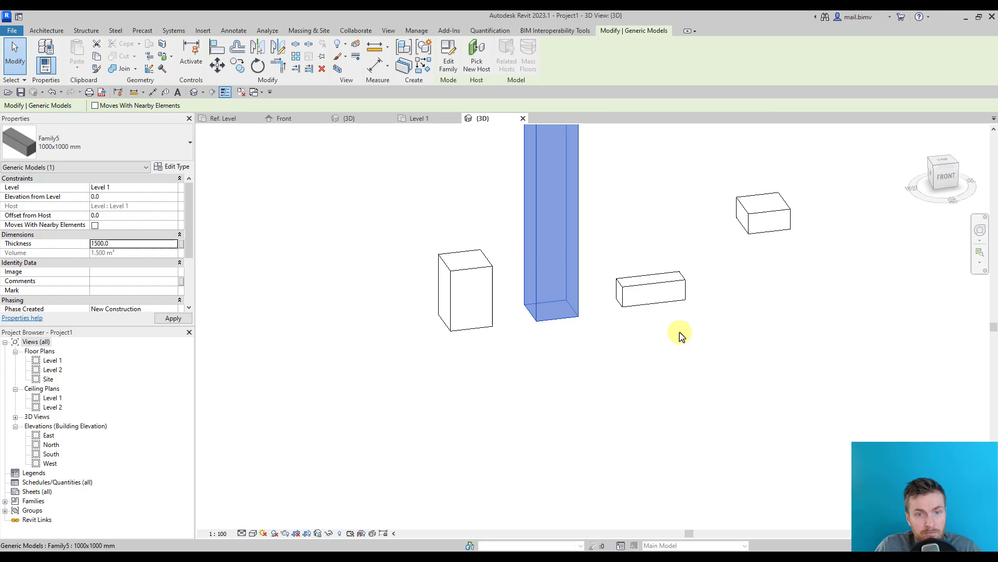
text(500)
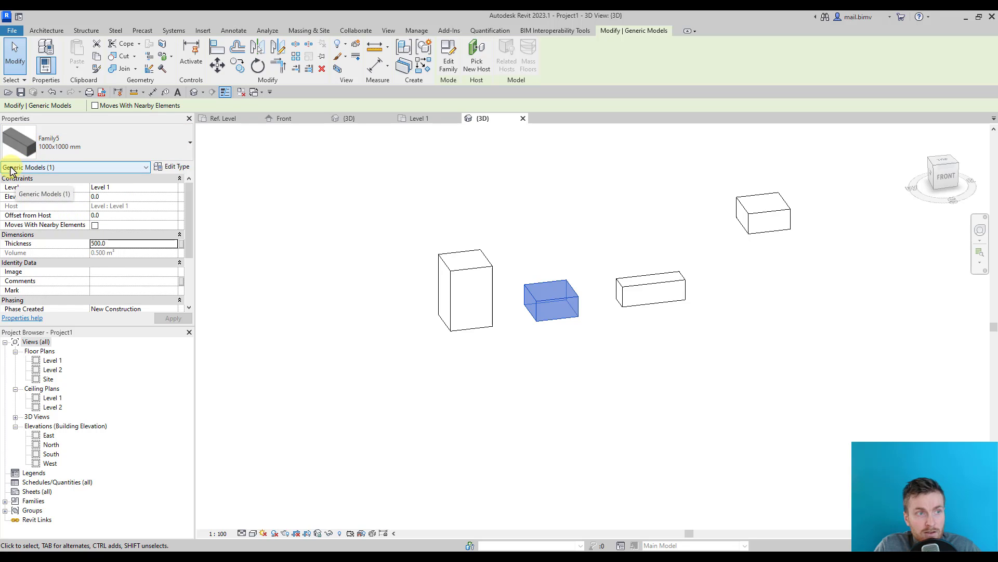
- Start saving the family as a new file and create a Custom families folder with a Generic models subfolder
click(223, 120)
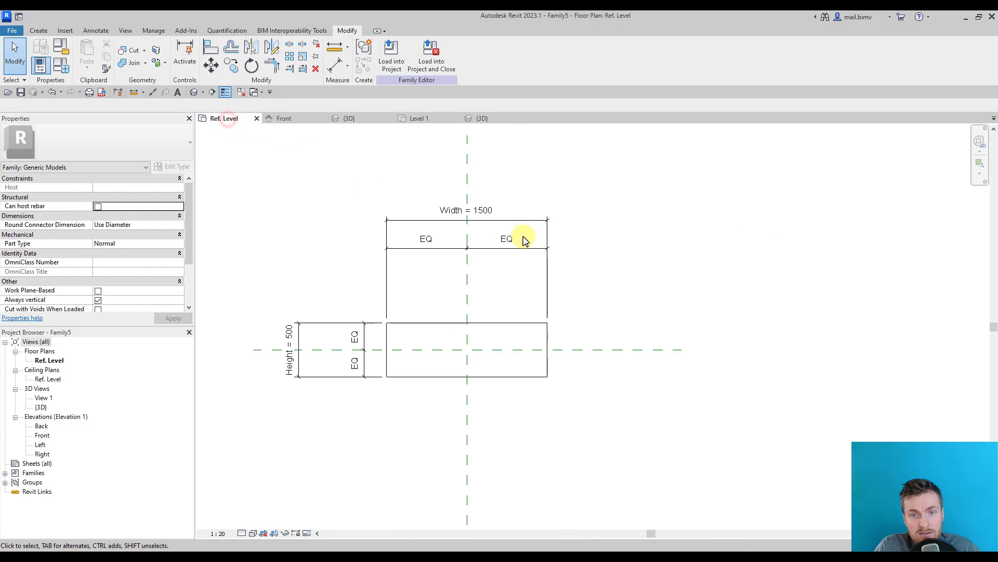
click(12, 31)
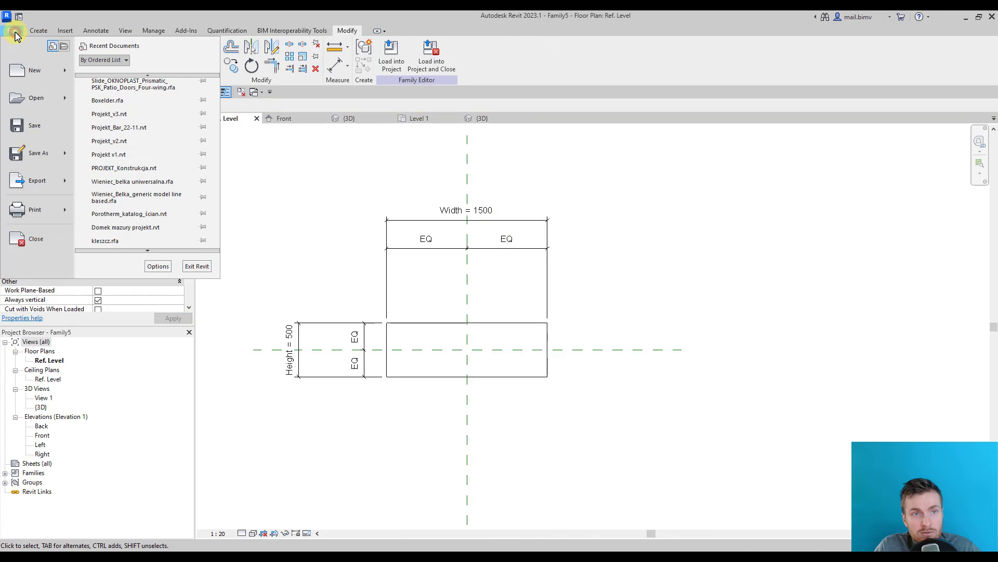
click(41, 156)
click(105, 149)
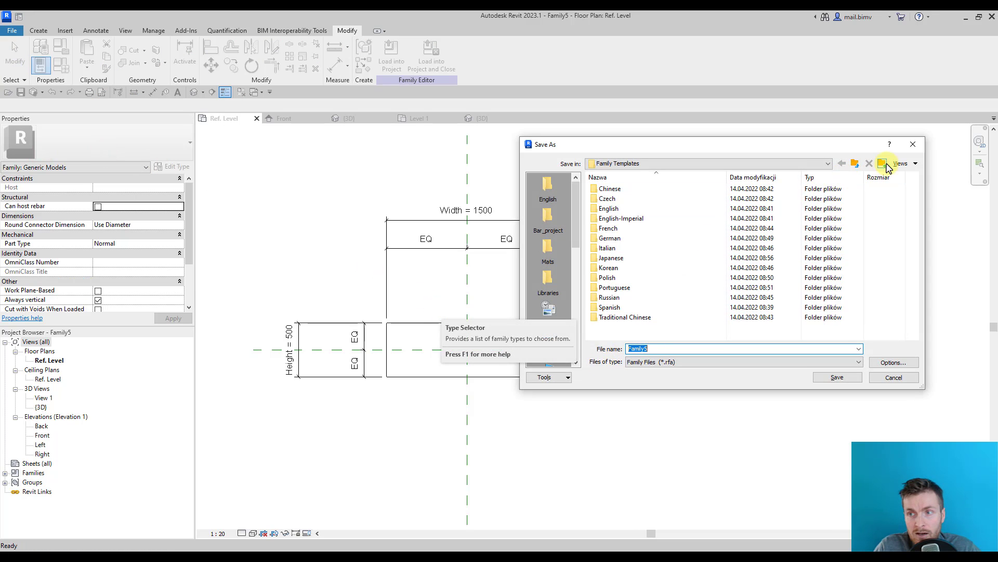
click(883, 164)
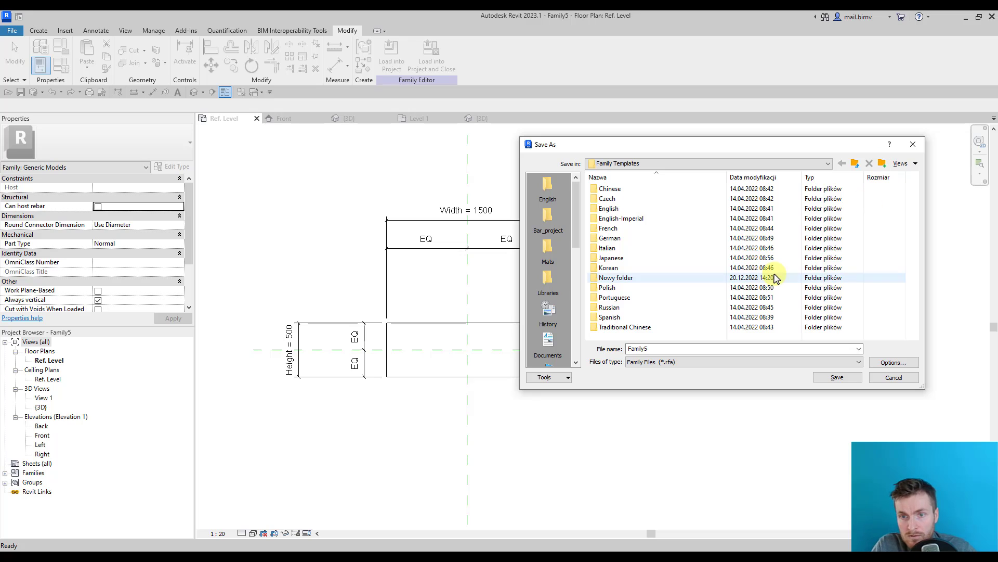
click(617, 279)
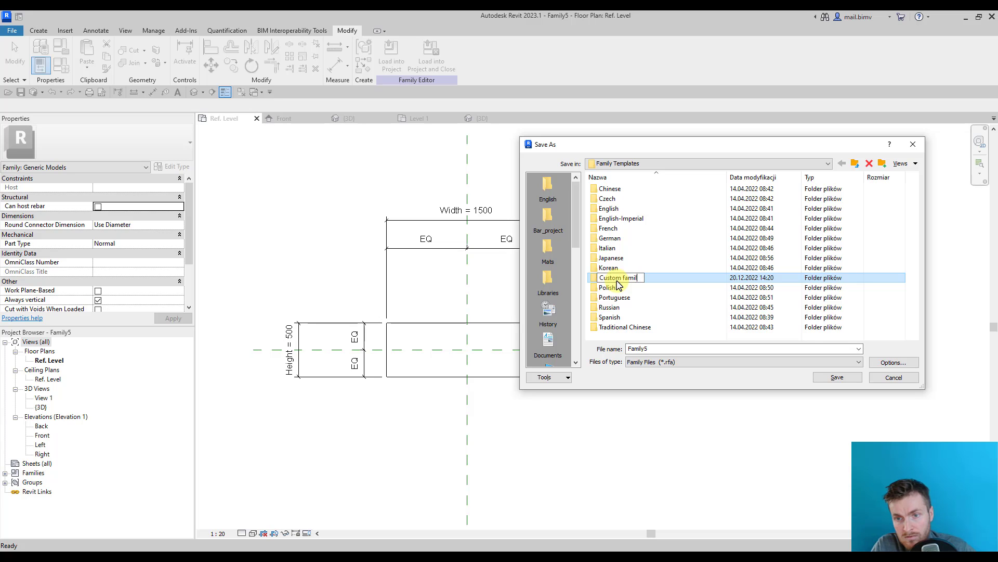
double_click(615, 279)
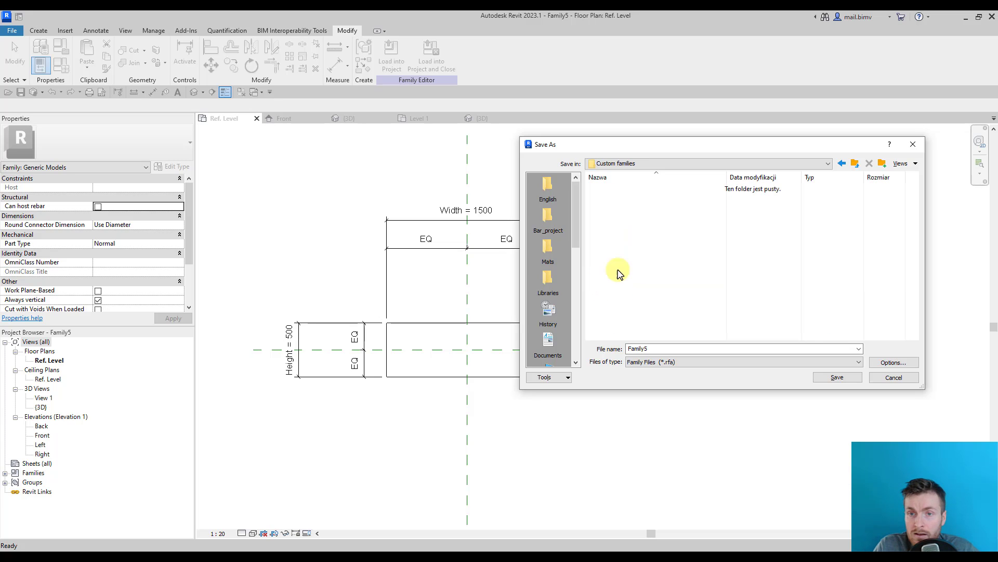
click(883, 164)
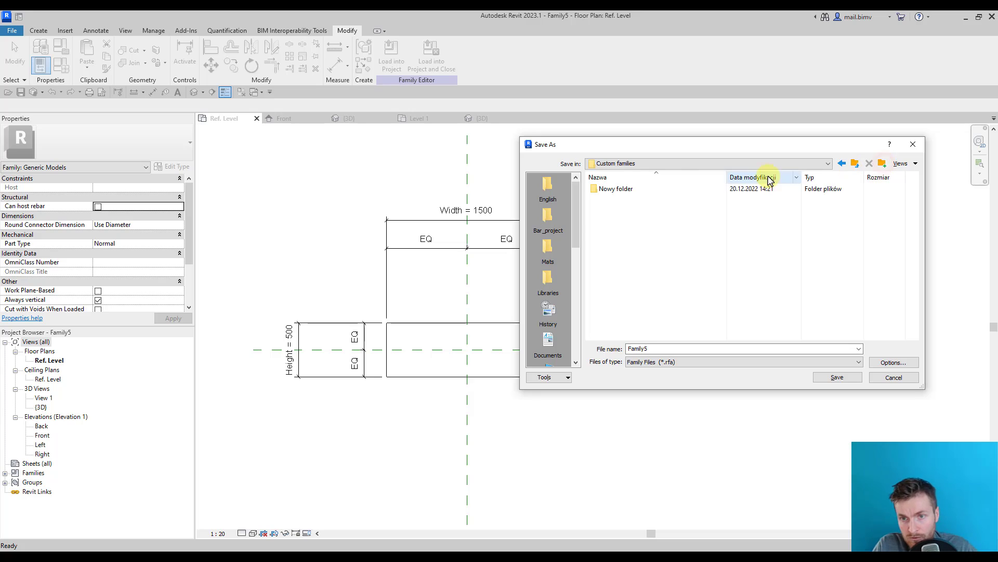
click(641, 192)
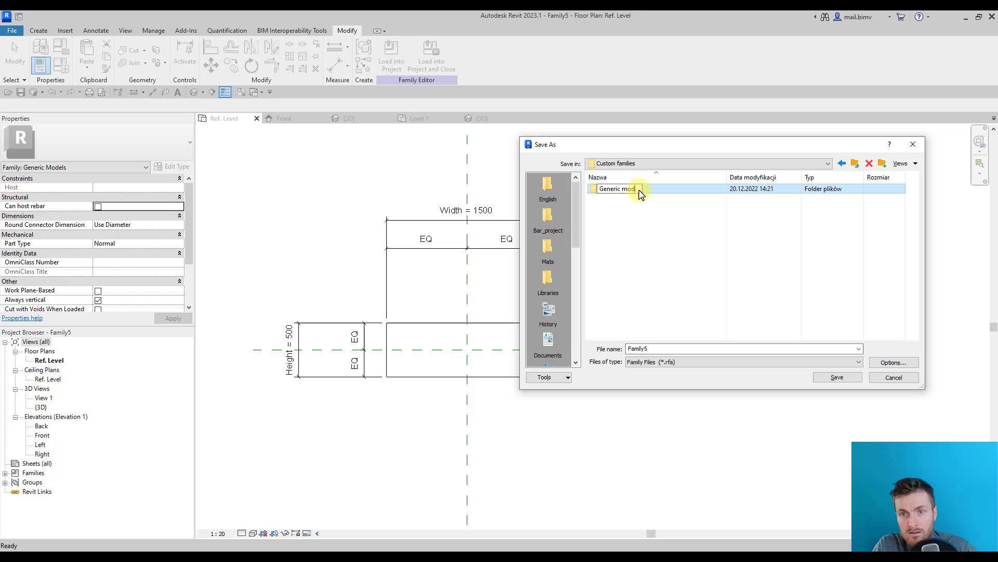
click(630, 215)
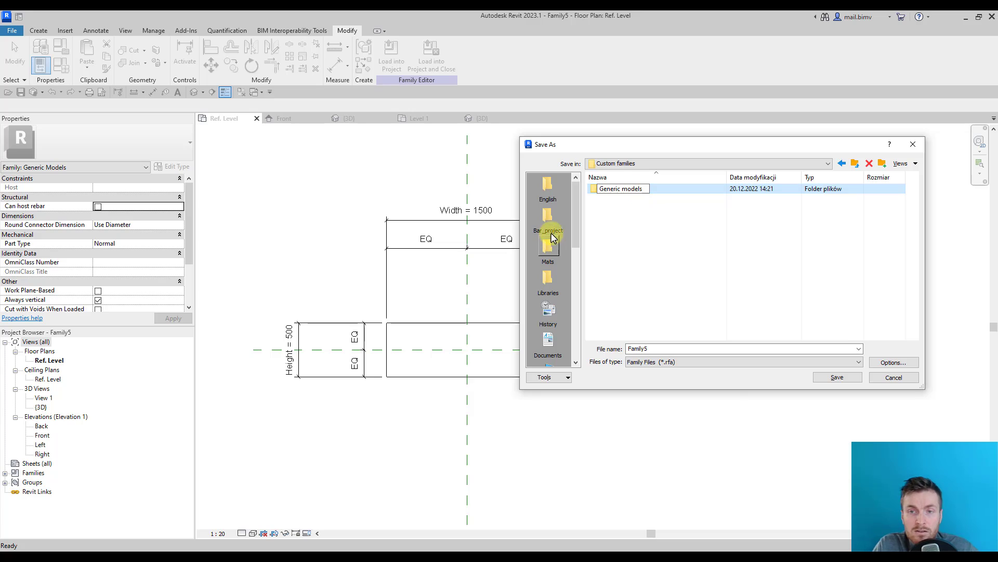
double_click(606, 189)
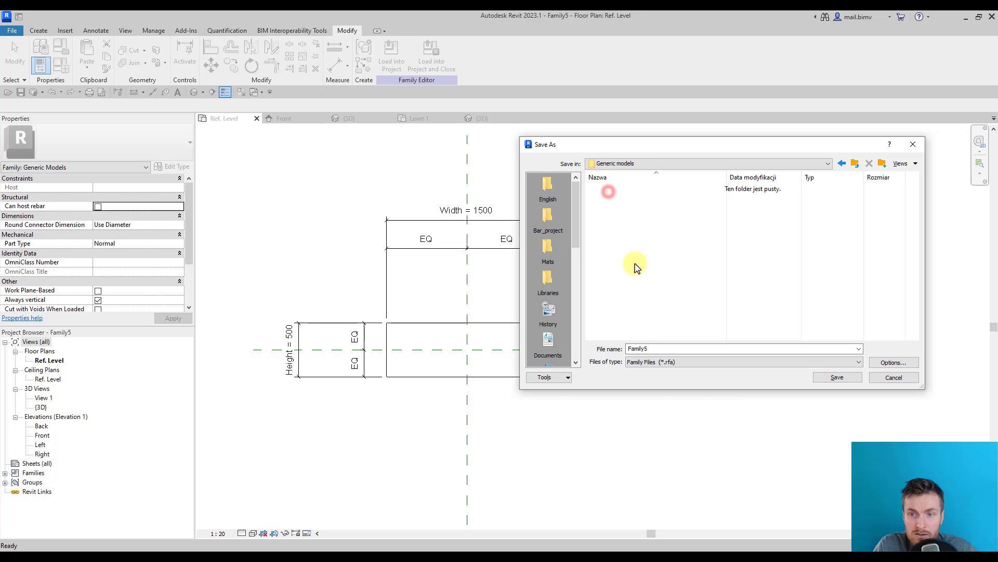
- Save the family as Cube in Family Templates\Custom families\Generic models
click(854, 164)
click(854, 164)
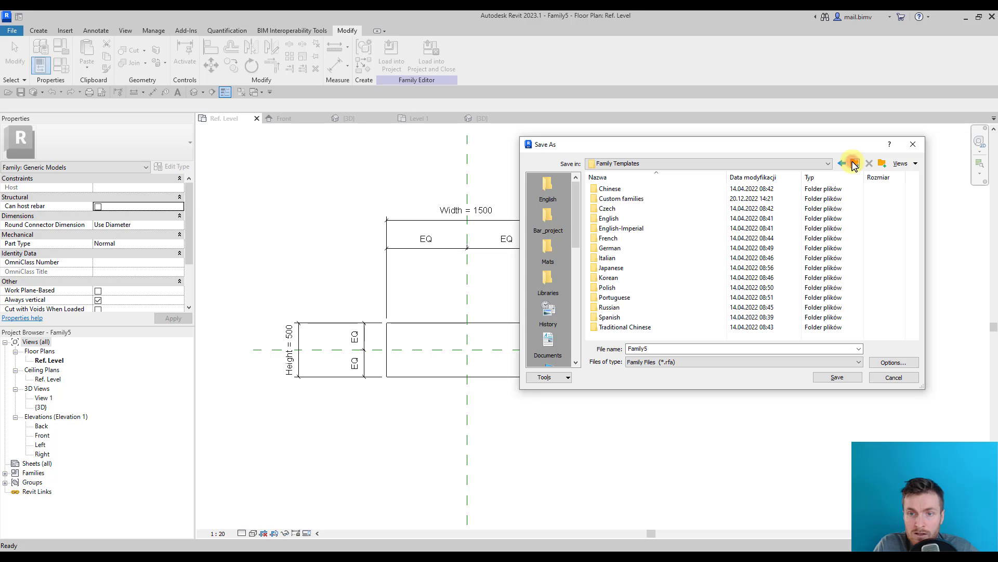
double_click(615, 229)
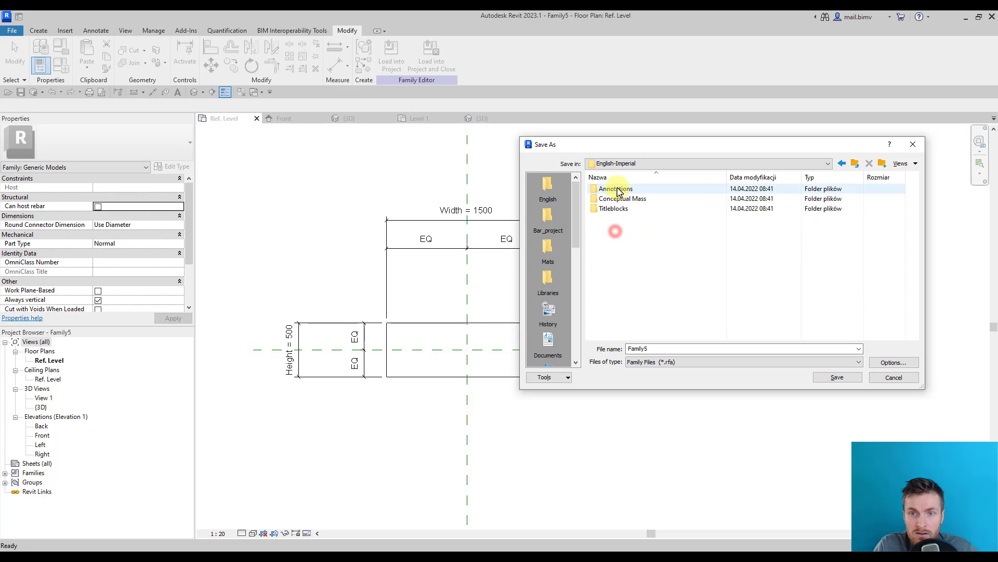
click(854, 164)
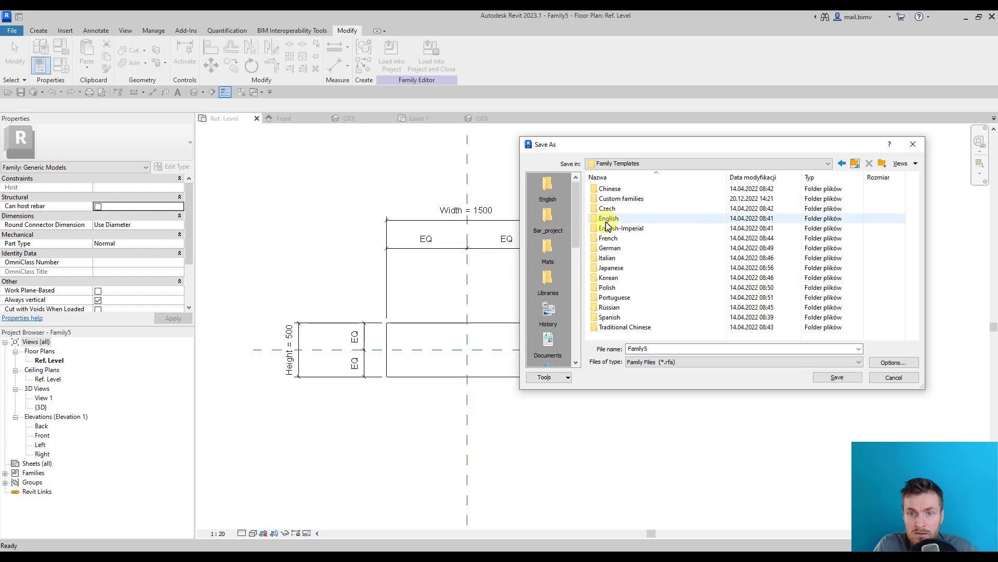
double_click(626, 201)
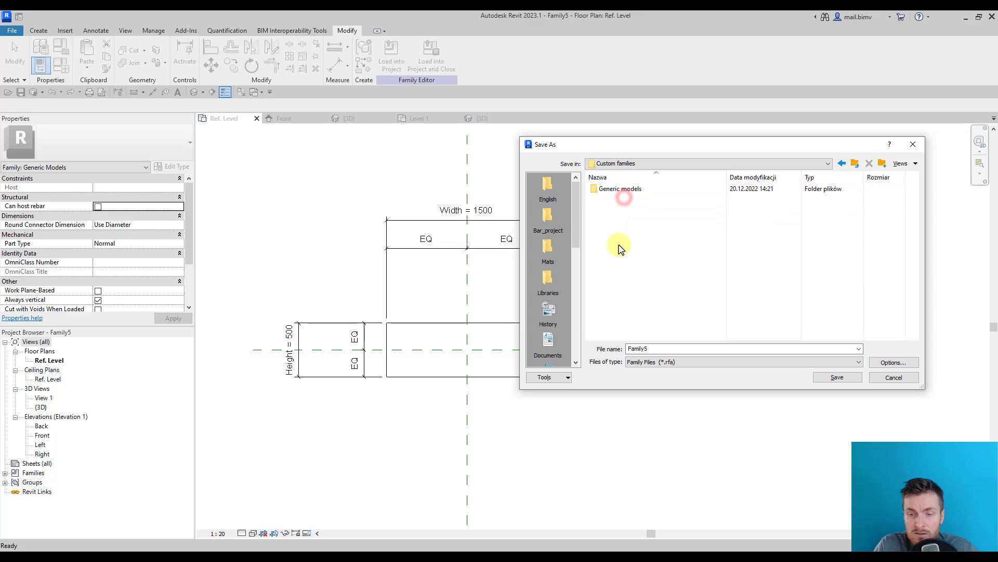
double_click(621, 189)
double_click(651, 348)
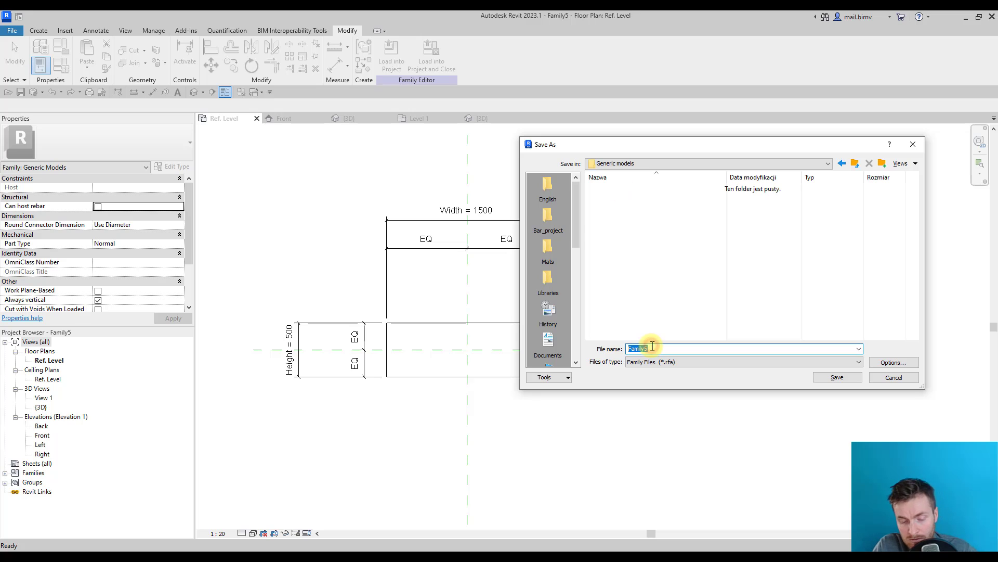
text(Cube)
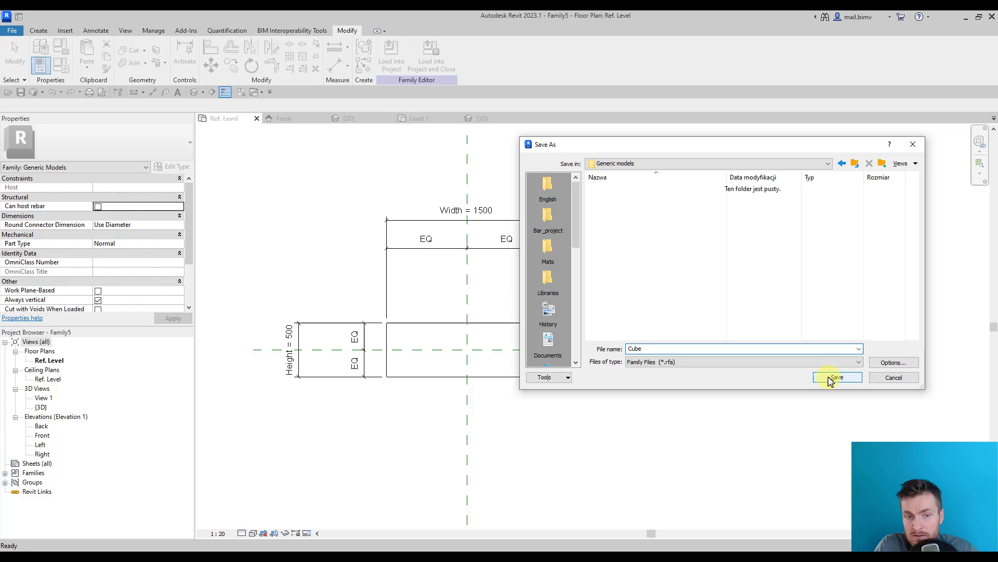
click(831, 378)
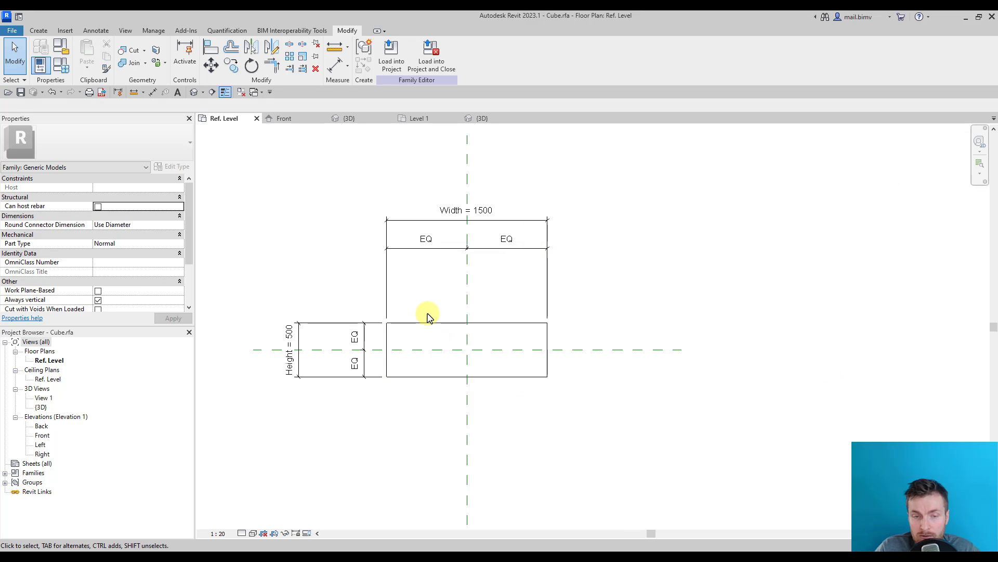
- In the 3D view, associate the cube extrusion's material with a new instance parameter named Material
click(194, 92)
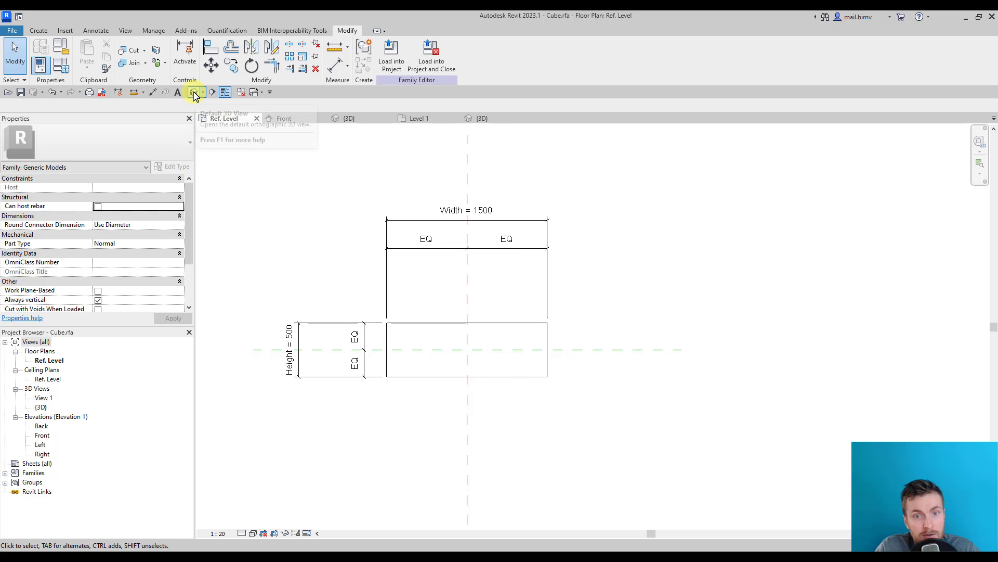
shift+middle_drag(508, 445, 575, 417)
click(499, 377)
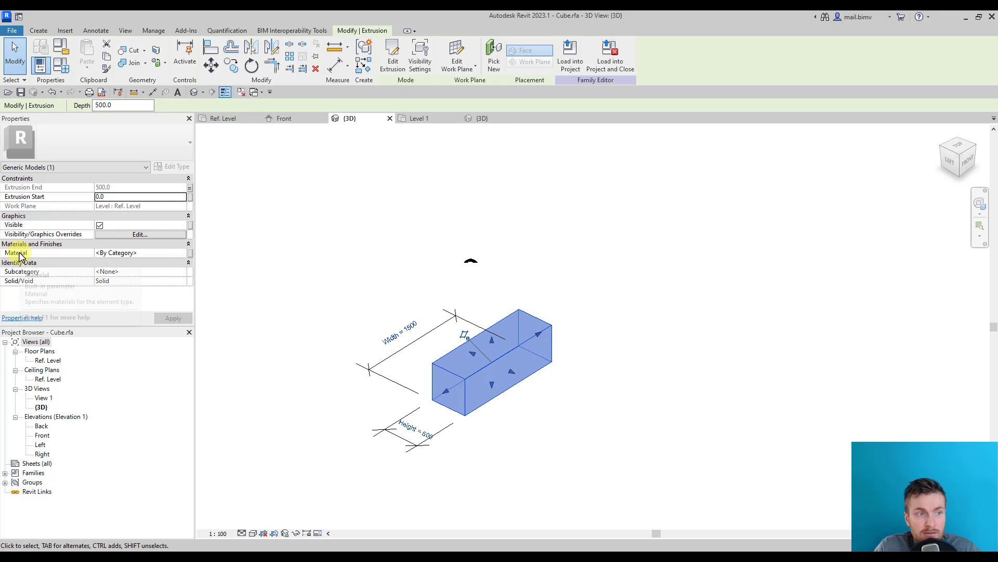
click(189, 253)
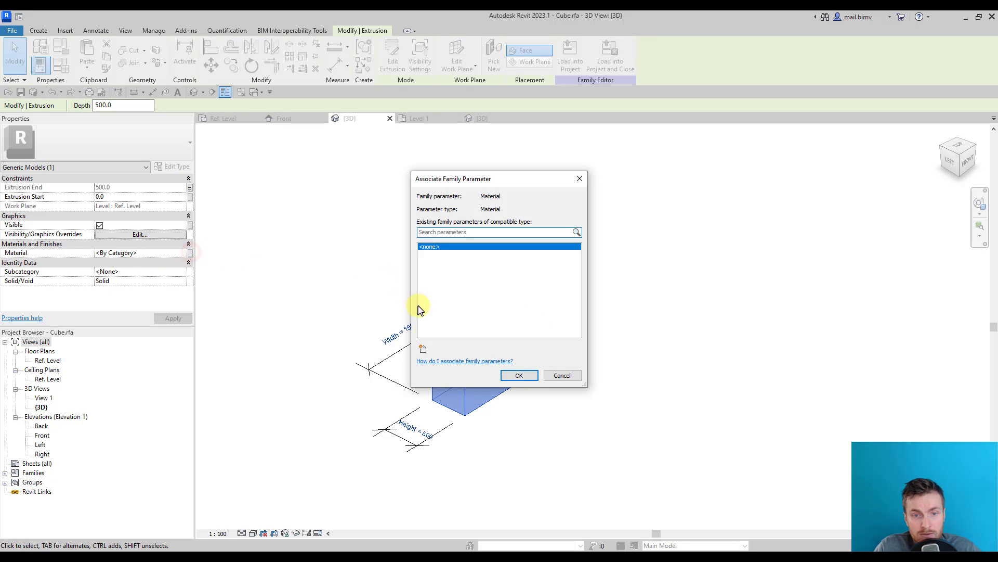
click(422, 349)
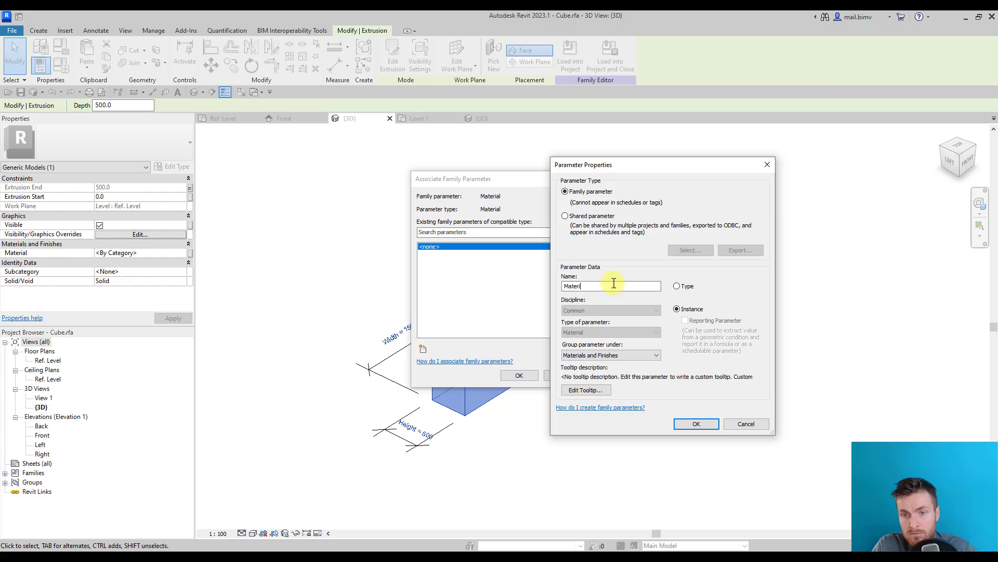
key(Return)
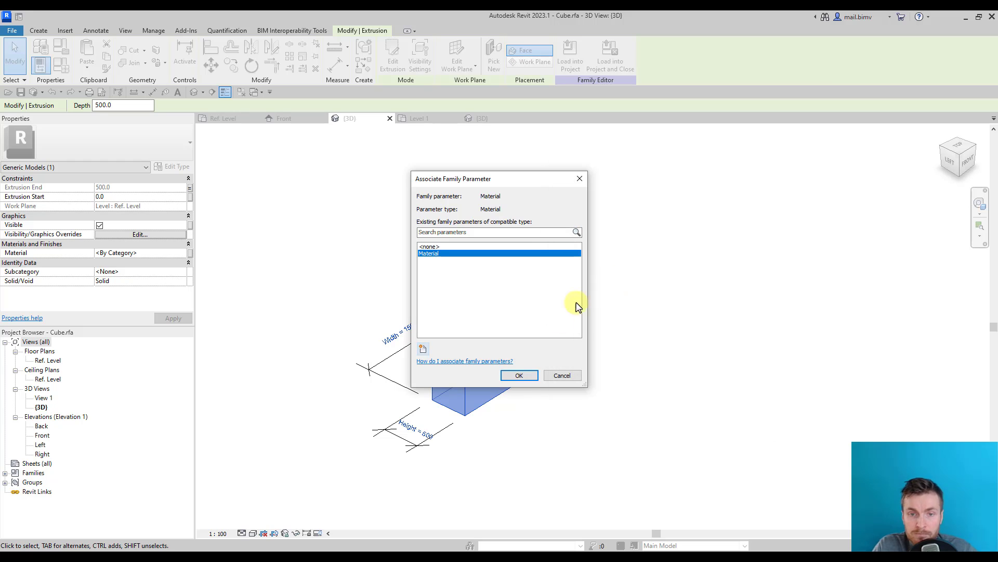
click(520, 375)
click(367, 296)
middle_drag(328, 329, 407, 335)
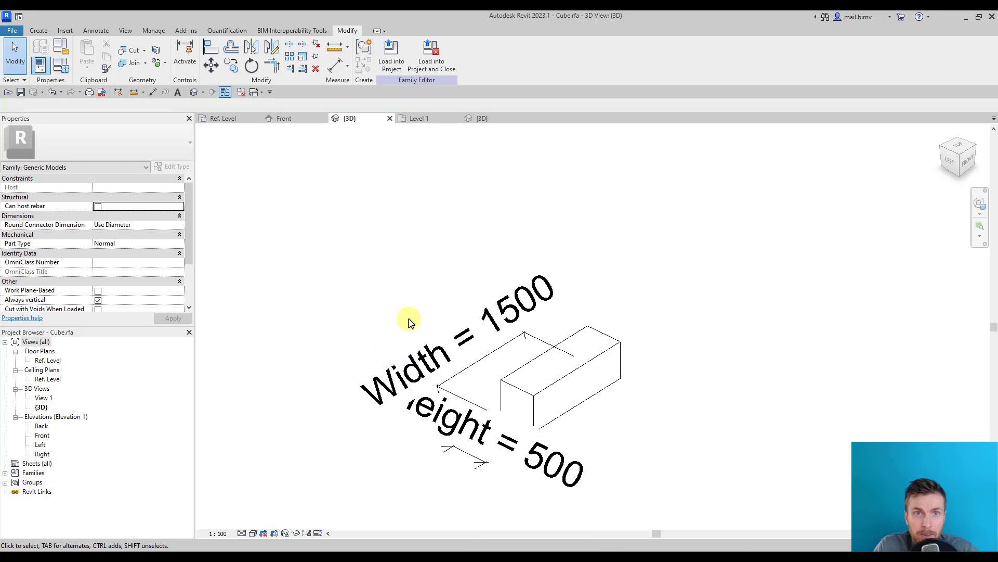
- Load the Cube family into Project1 and place one instance on Level 1
click(394, 65)
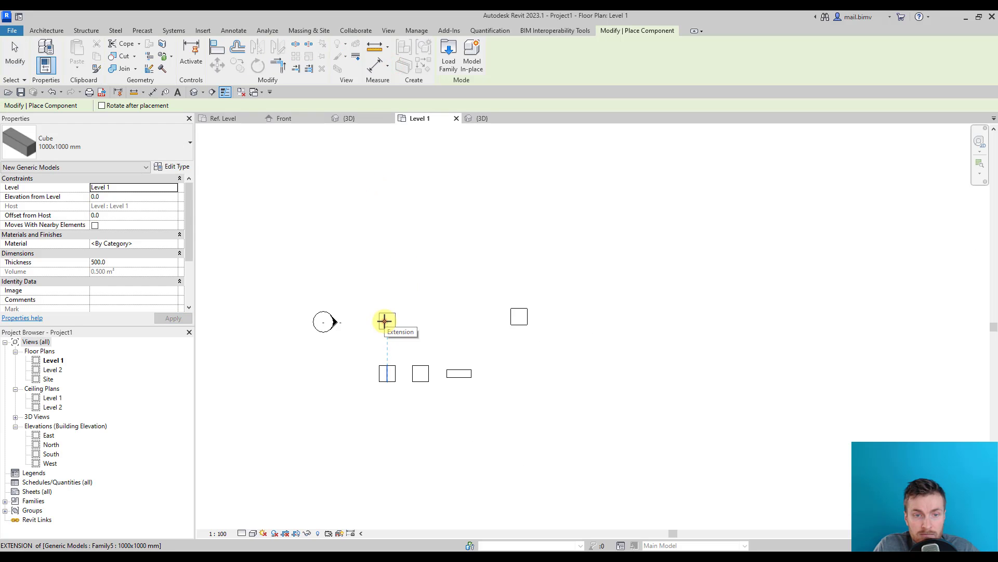
click(385, 321)
key(Escape)
key(Escape)
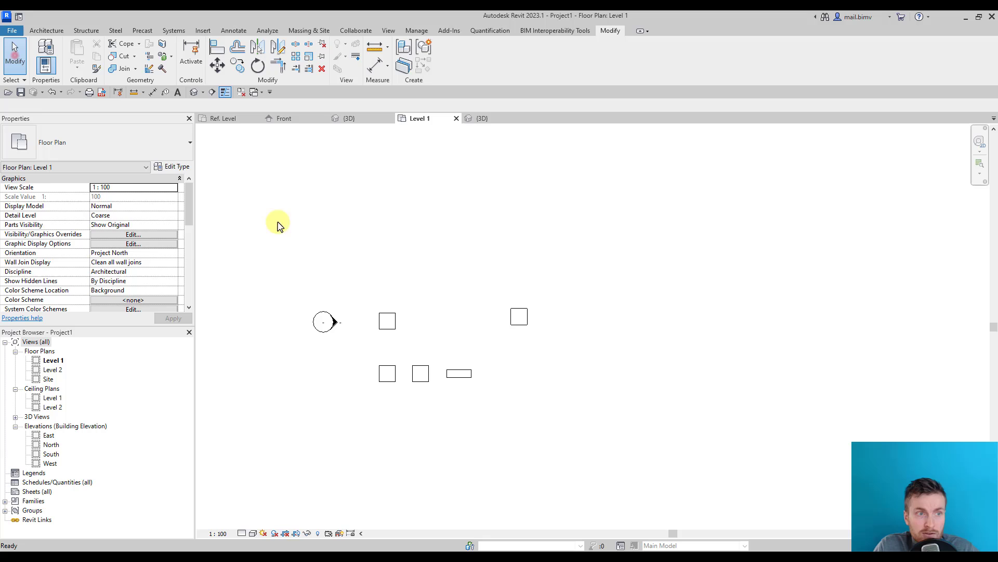
- Select and delete the old Family5 boxes, leaving only the Cube
click(391, 327)
click(385, 370)
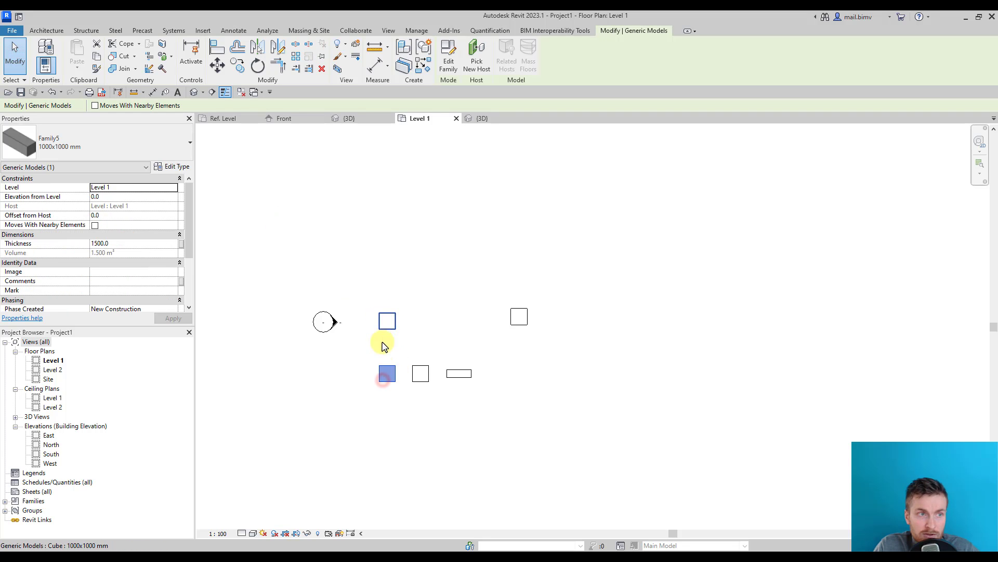
click(375, 328)
click(395, 378)
click(389, 326)
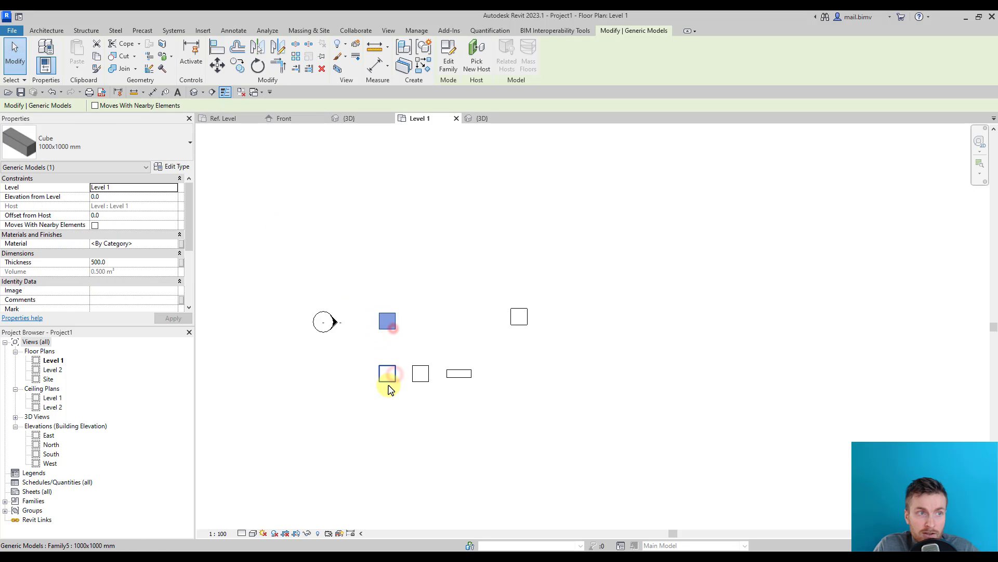
click(388, 380)
click(395, 327)
click(390, 372)
drag(491, 399, 363, 364)
key(Delete)
drag(552, 344, 499, 304)
click(499, 304)
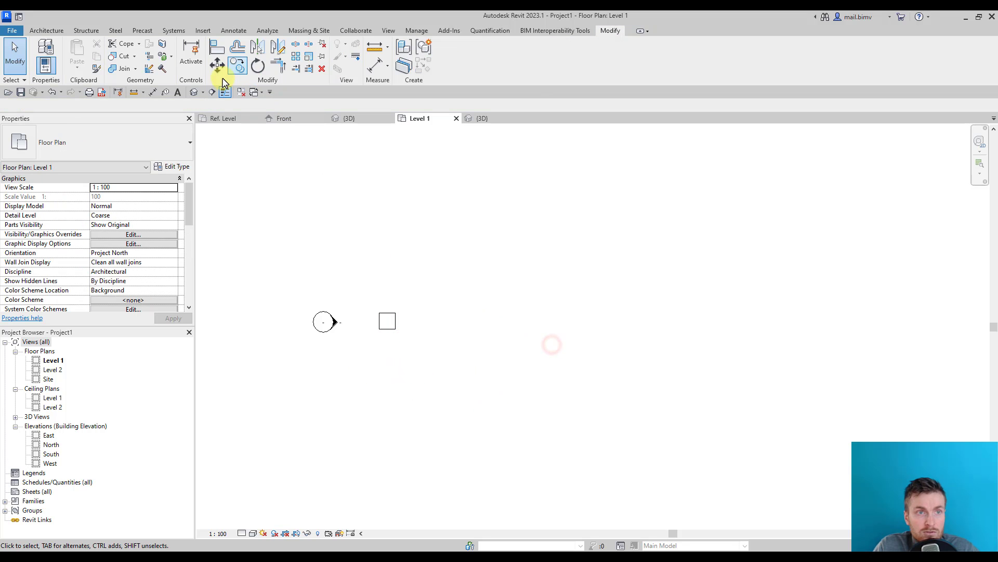
- Switch to the default 3D view and select the remaining cube
click(195, 93)
click(417, 268)
shift+middle_drag(358, 288, 392, 289)
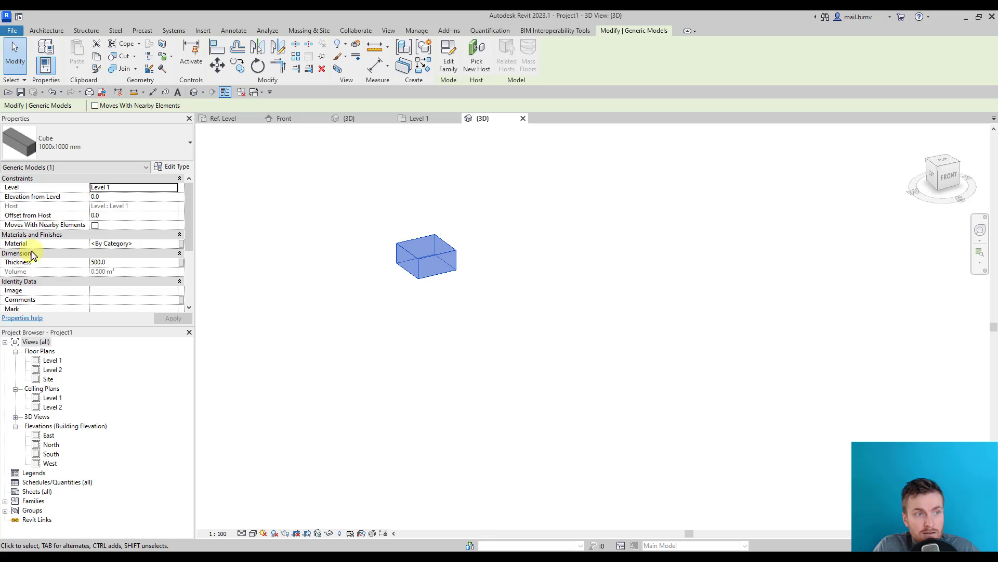
- Pick Aluminum in the Material Browser as the cube's Material value
click(175, 245)
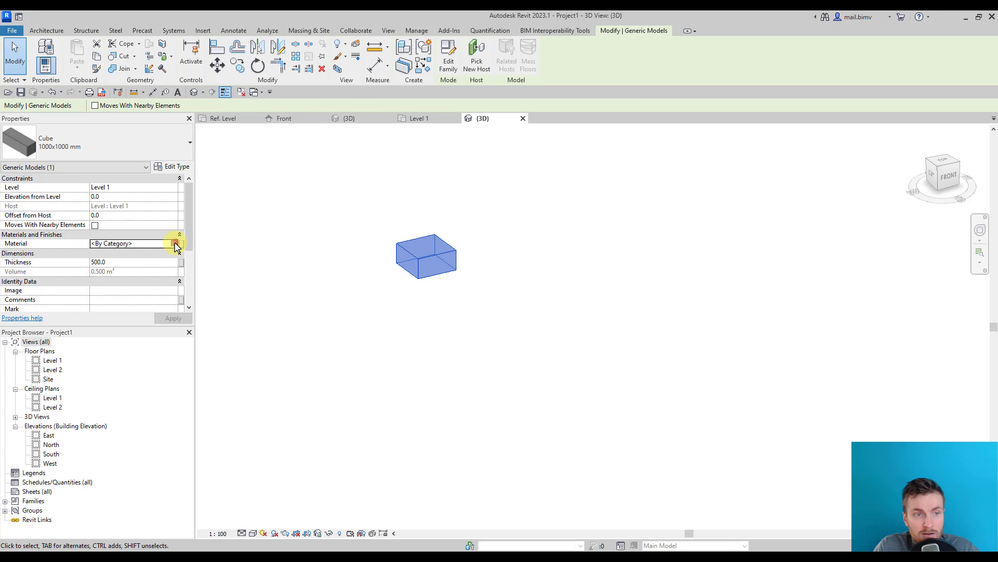
click(174, 247)
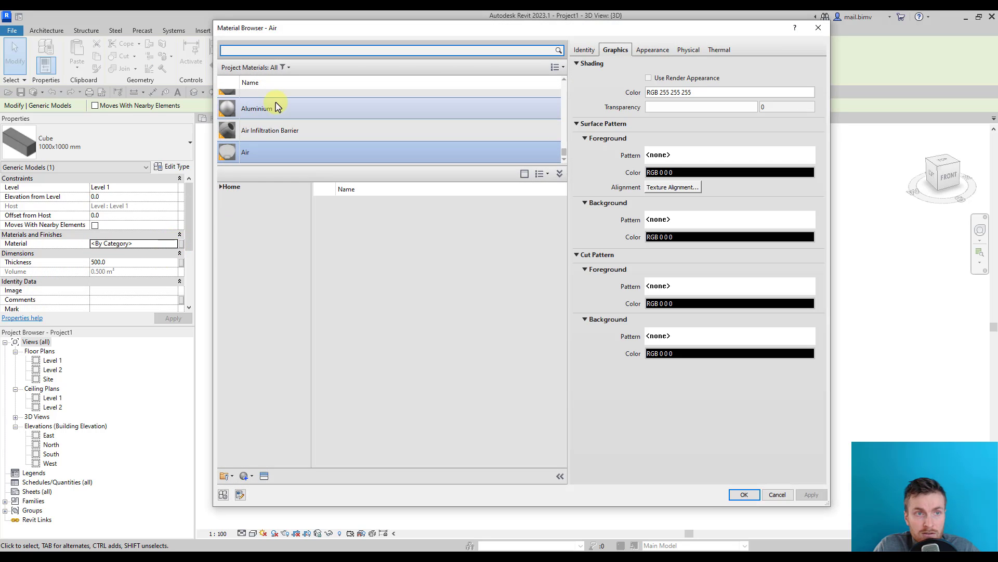
scroll(263, 156, down, 2)
scroll(280, 140, up, 3)
double_click(276, 146)
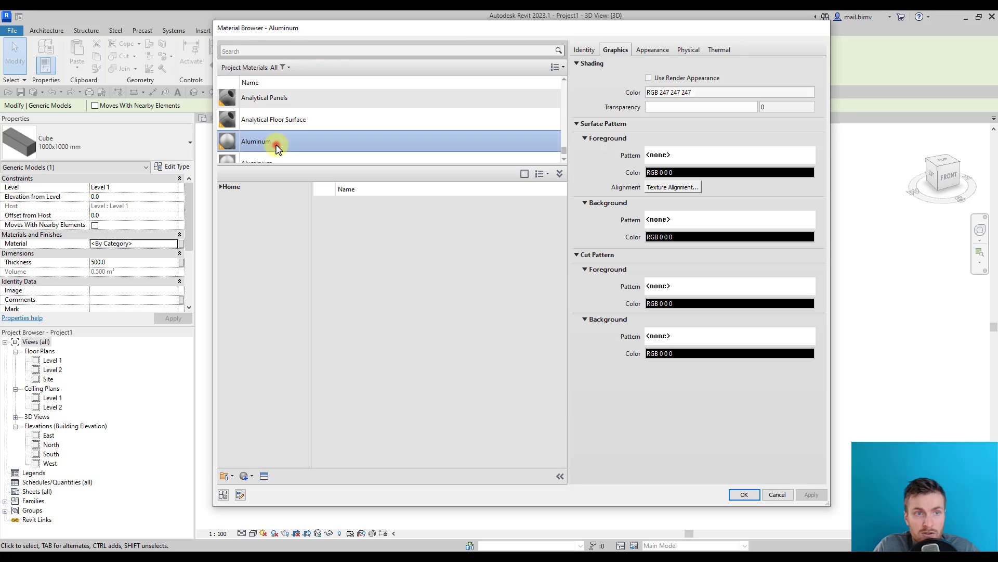
click(434, 318)
click(254, 533)
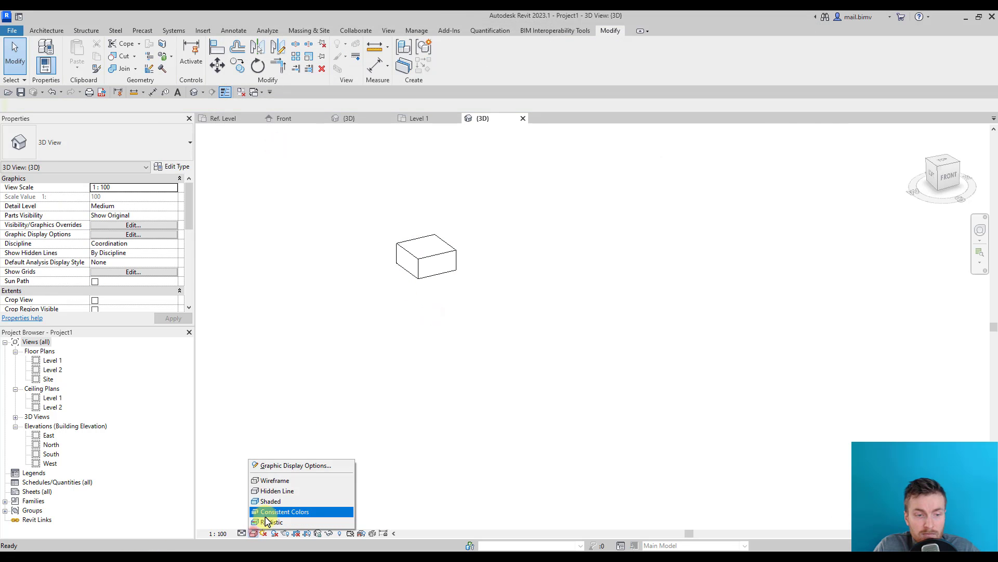